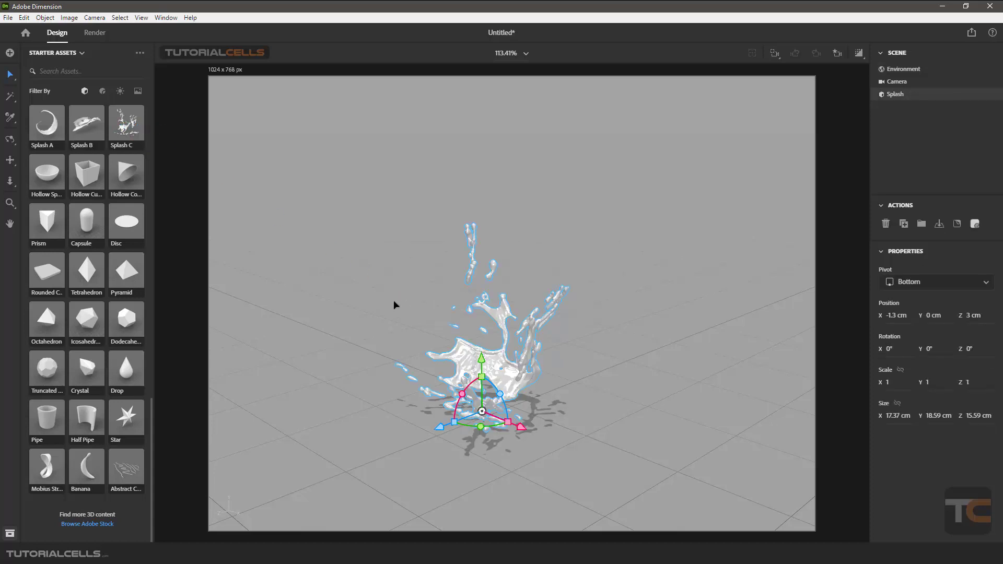
- Add the Beverage Can with Condensation model inside the splash and tilt it 23° about Z
scroll(101, 303, up, 3)
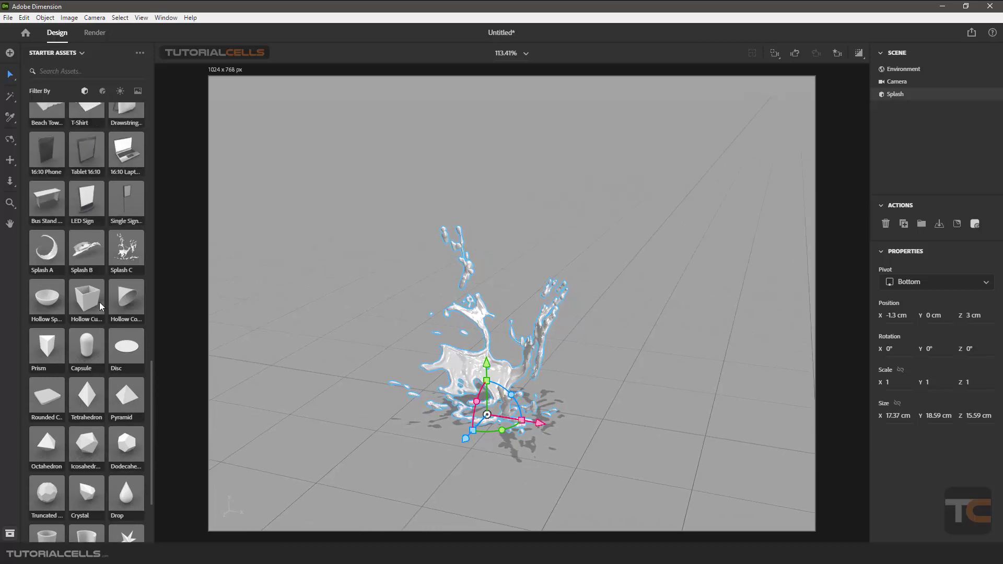
scroll(100, 301, up, 6)
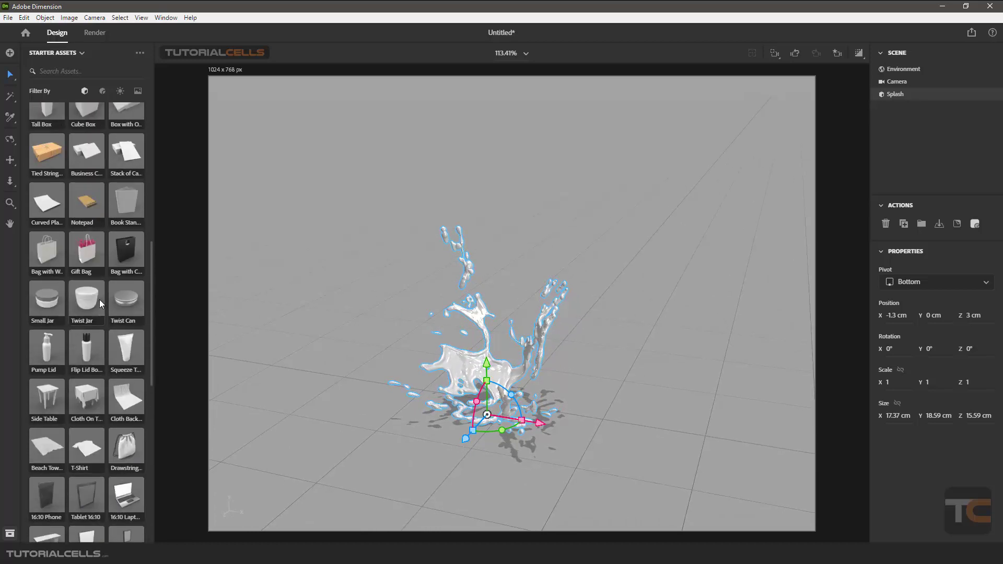
scroll(99, 299, up, 3)
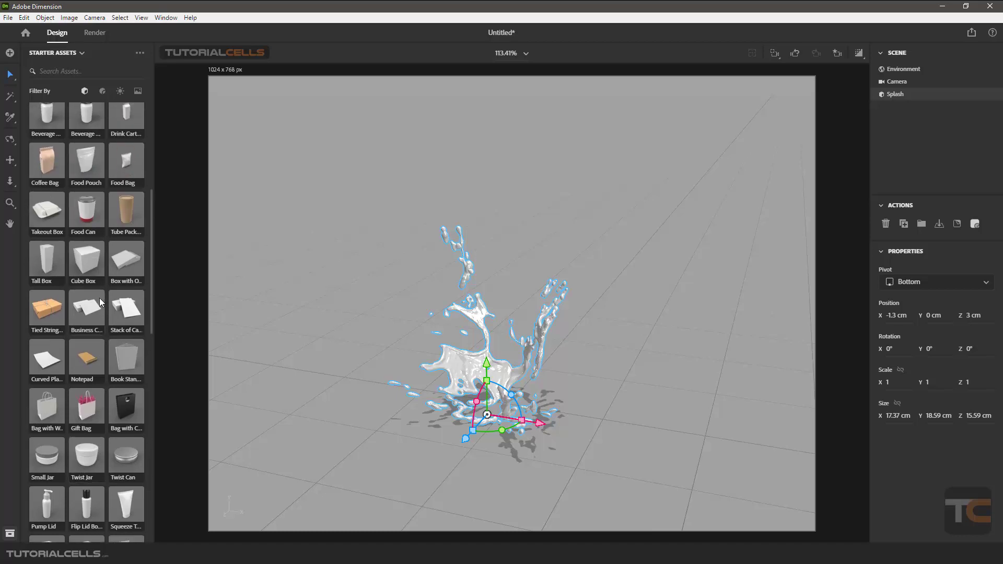
scroll(99, 298, up, 1)
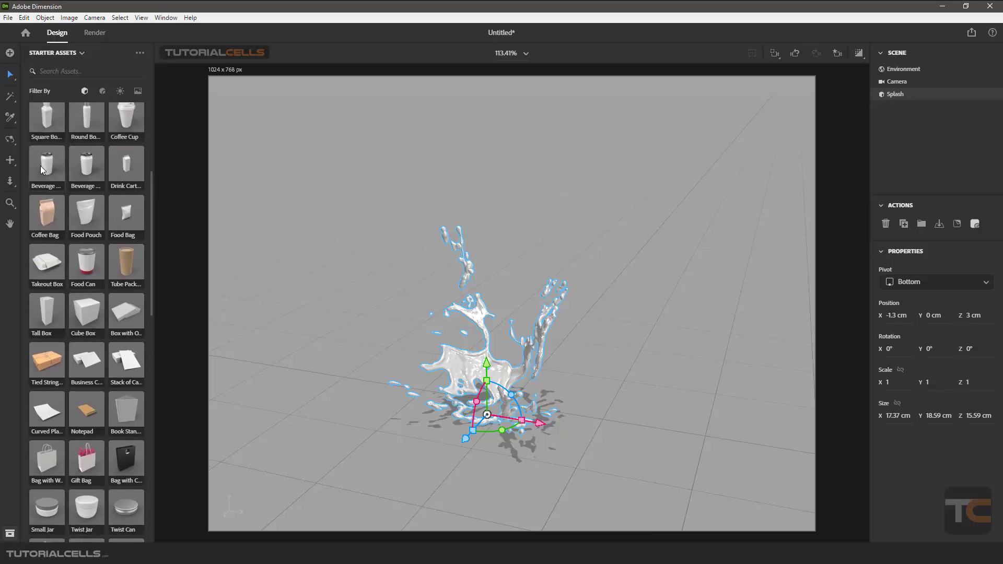
drag(40, 165, 474, 335)
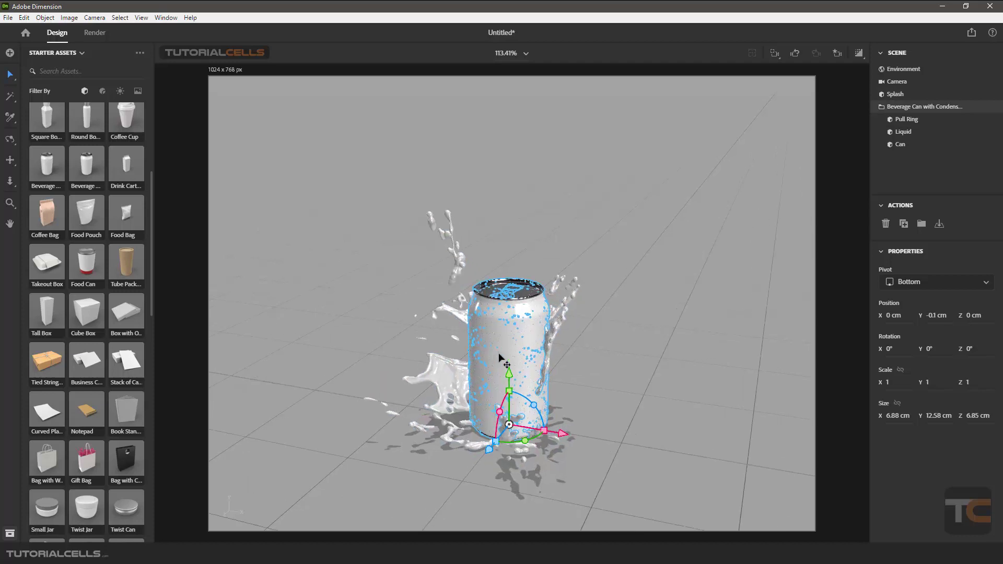
drag(531, 426, 513, 411)
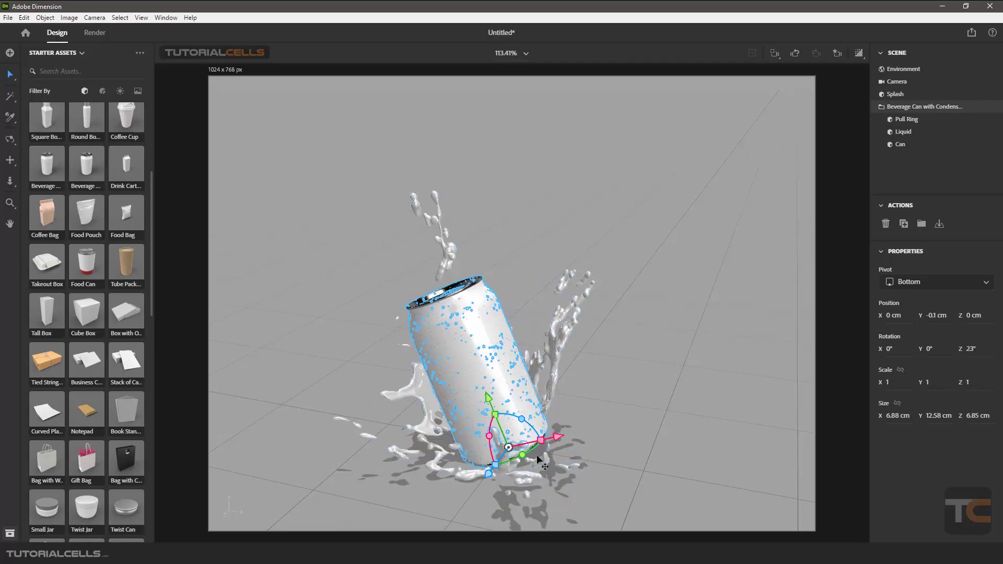
- Add the Splash B model beside the can, scaled to 0.5, rotated -41° about Z and raised to Y 14.7 cm
right_drag(539, 458, 471, 370)
middle_drag(471, 370, 566, 392)
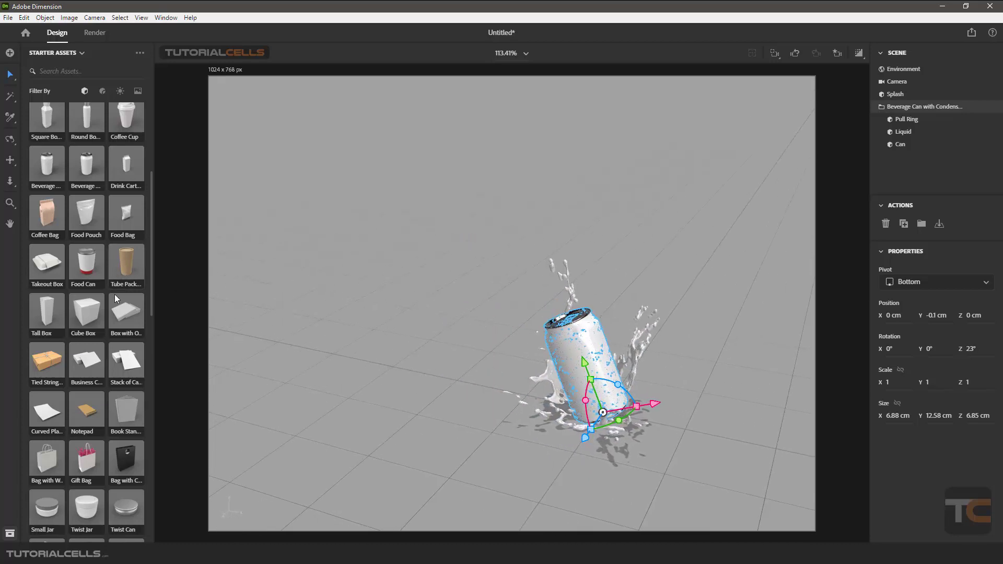
scroll(86, 264, up, 5)
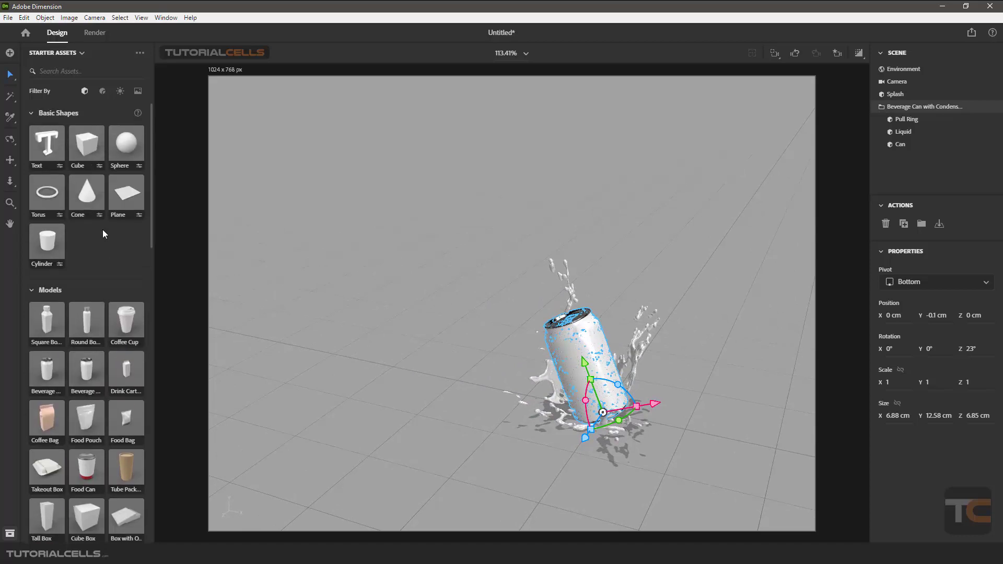
scroll(104, 246, down, 4)
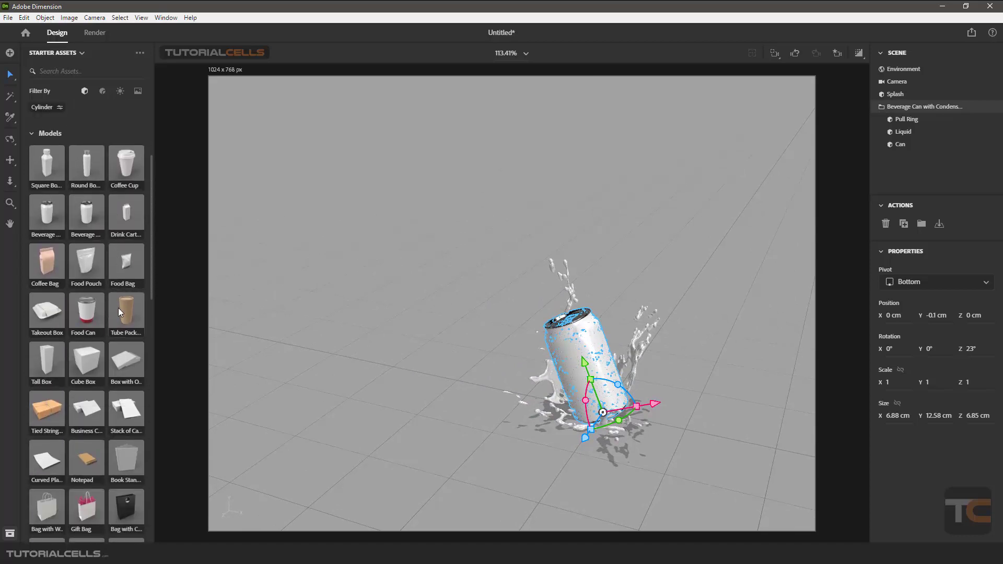
scroll(118, 308, down, 5)
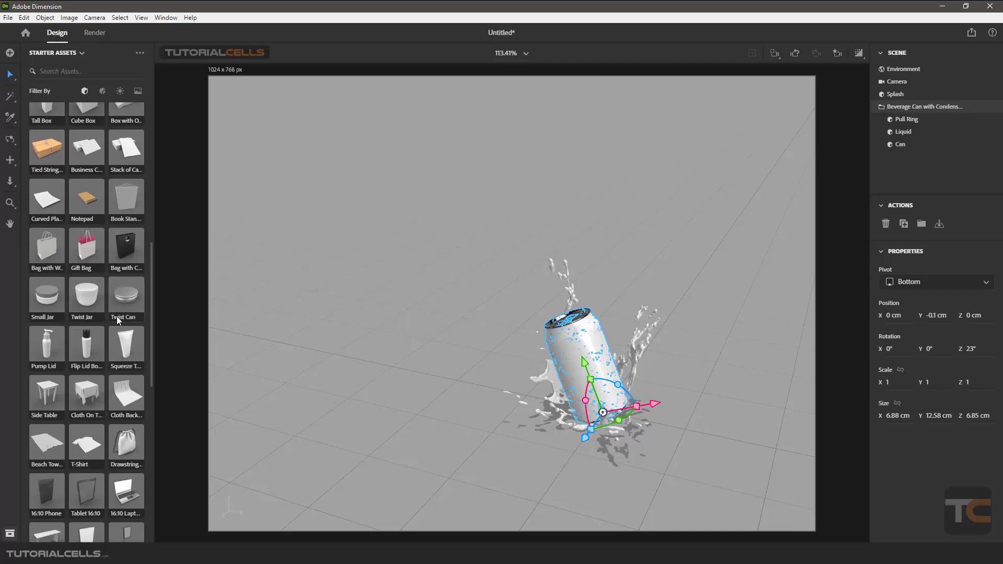
scroll(117, 315, down, 5)
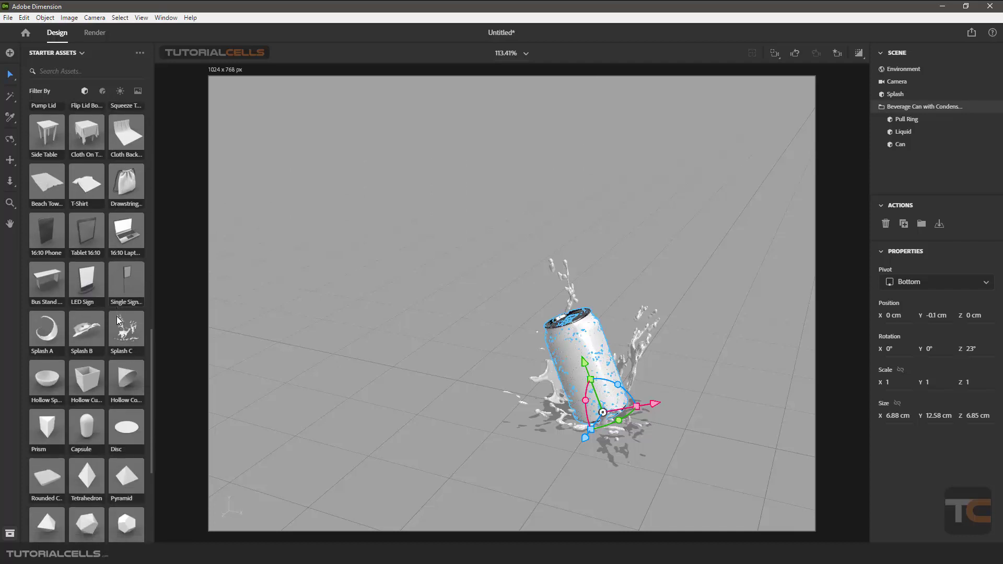
drag(117, 317, 458, 384)
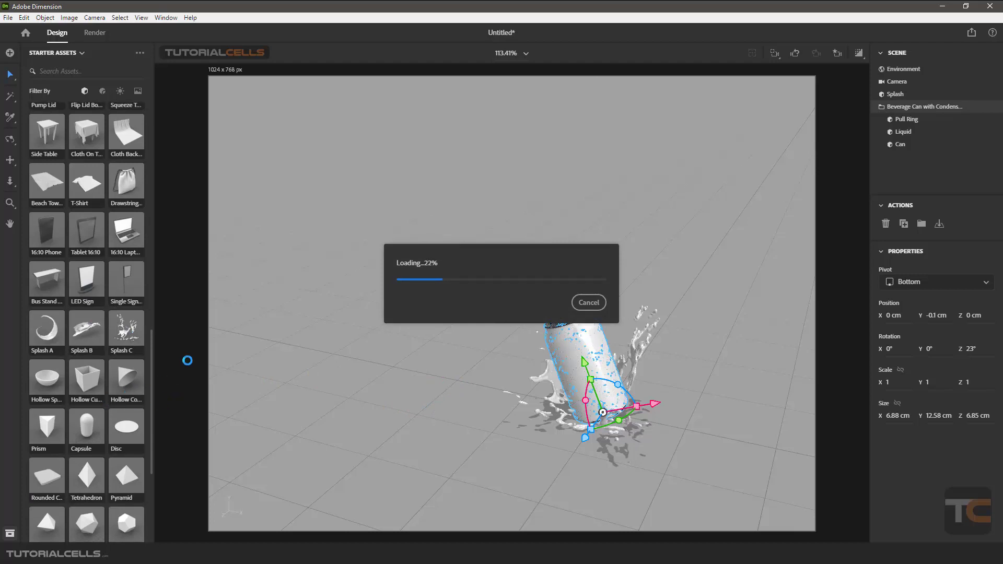
drag(660, 378, 367, 300)
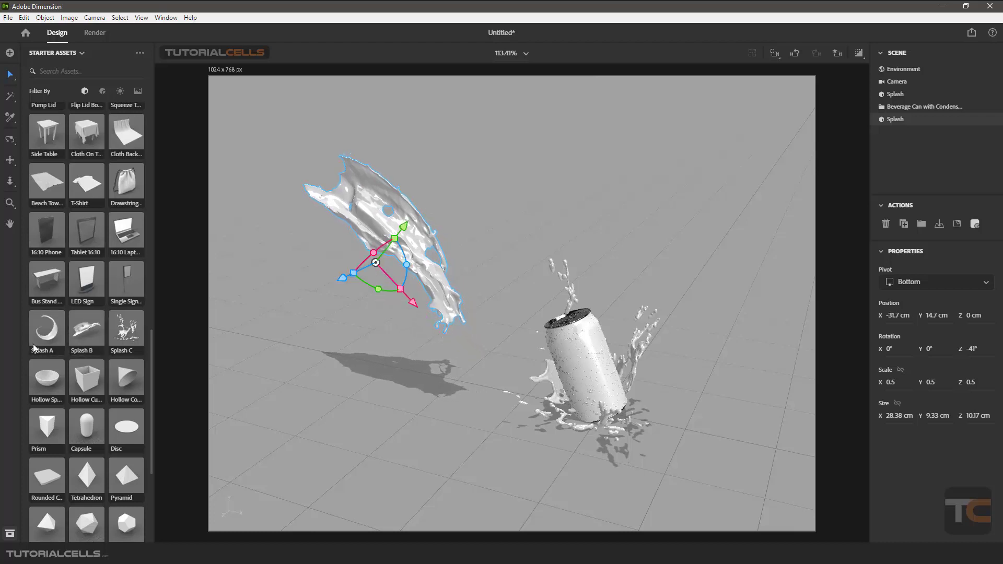
- Add a Hollow Sphere bowl under the raised splash, scaled to 0.7, rotated 12°, 4°, 20° and positioned at -18.8, 2.5, -1.7 cm
drag(39, 375, 435, 317)
right_drag(468, 373, 518, 354)
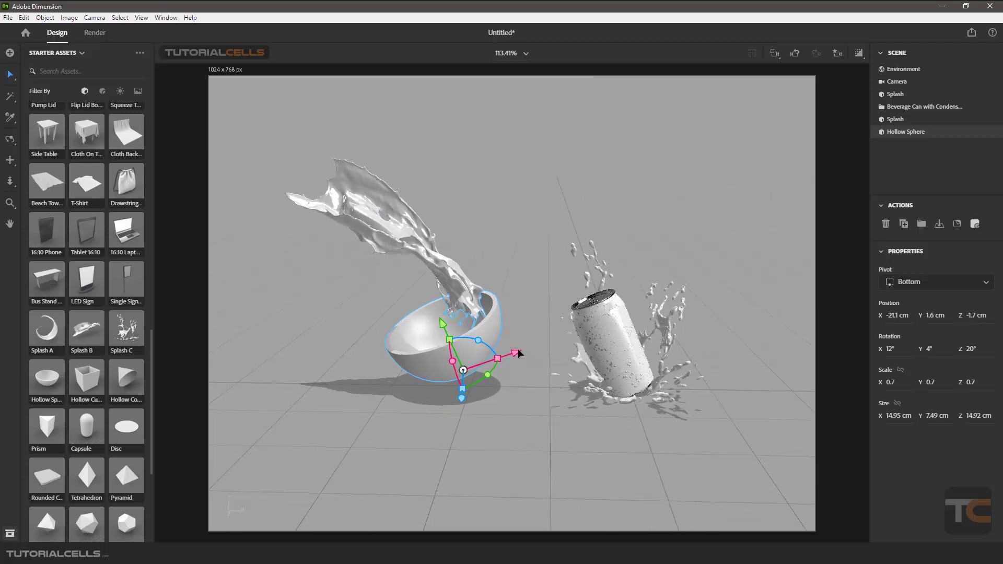
drag(518, 354, 535, 351)
right_drag(535, 351, 577, 372)
scroll(559, 353, up, 2)
scroll(578, 372, up, 1)
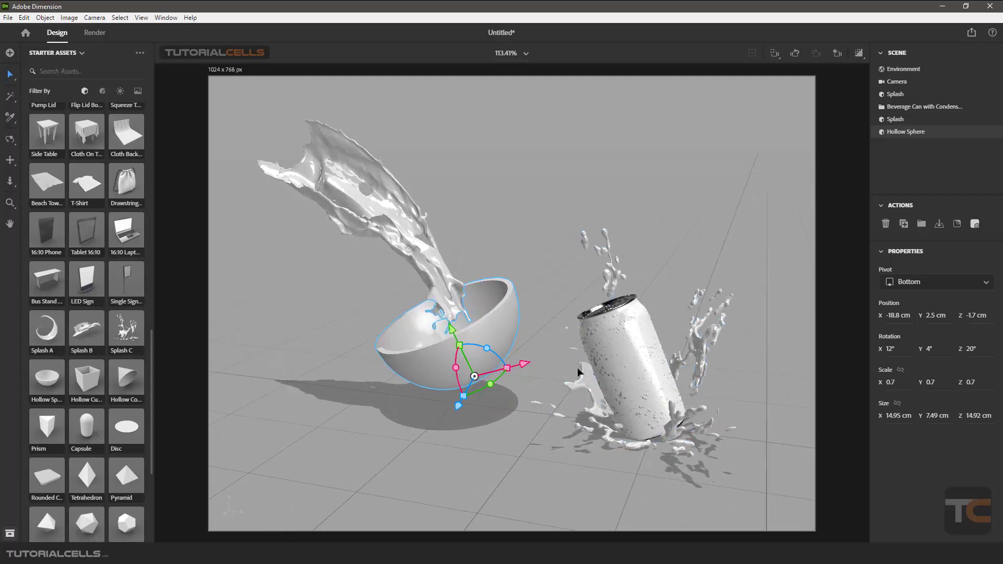
- Apply the blue Stripes image from the starter assets to the beverage can as a graphic
click(138, 91)
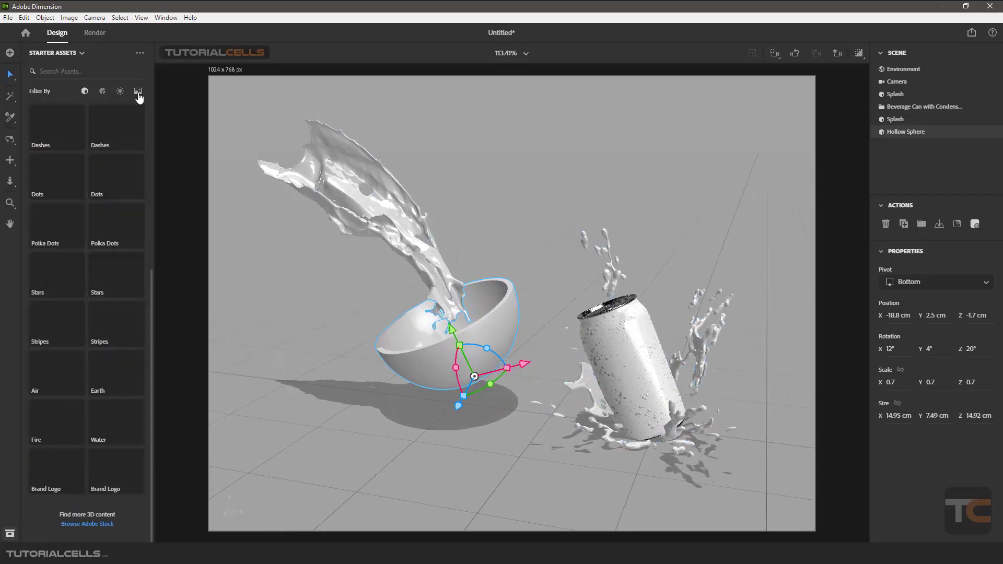
scroll(97, 330, up, 5)
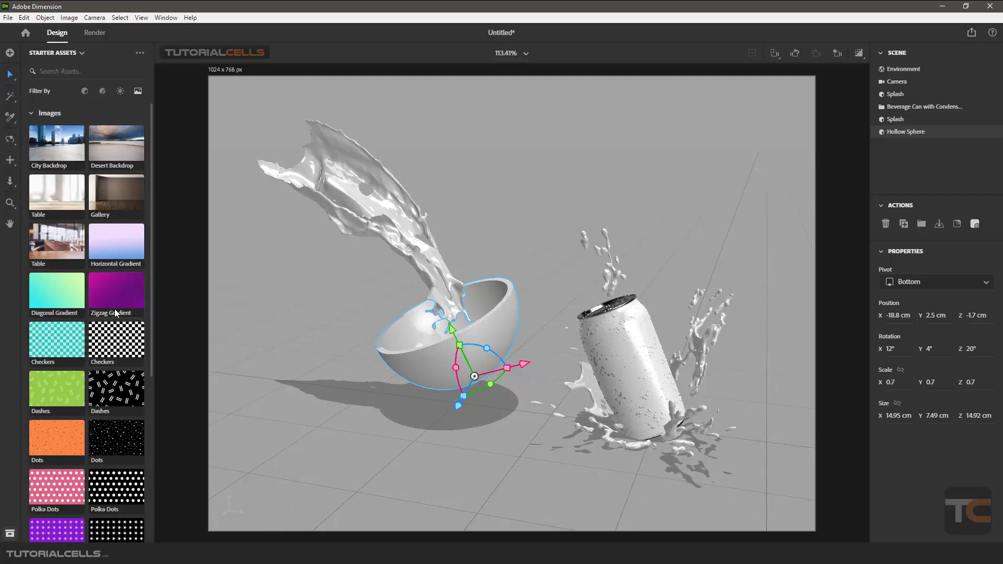
scroll(74, 322, down, 4)
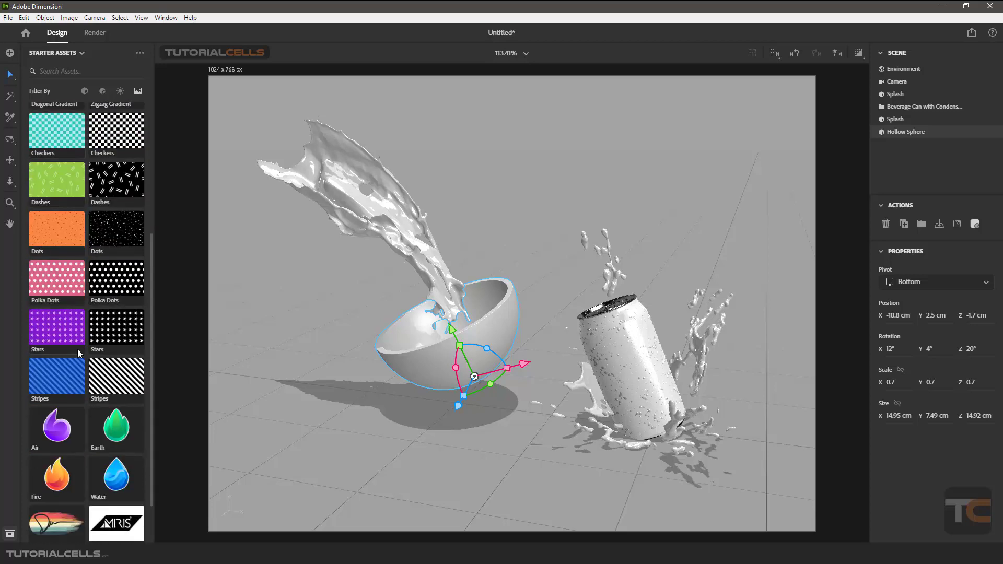
drag(62, 381, 627, 353)
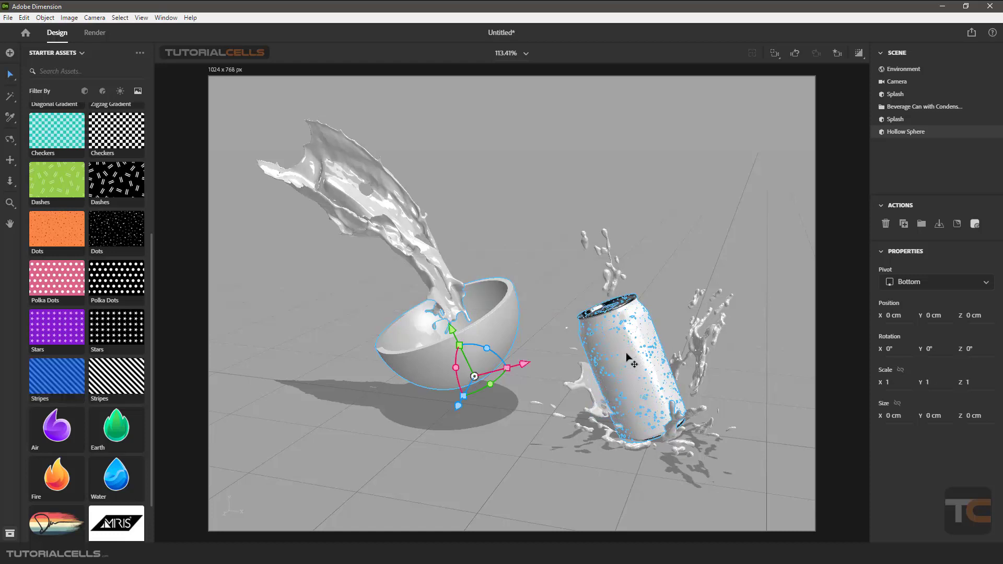
scroll(629, 360, up, 5)
middle_drag(710, 384, 594, 313)
scroll(581, 325, up, 1)
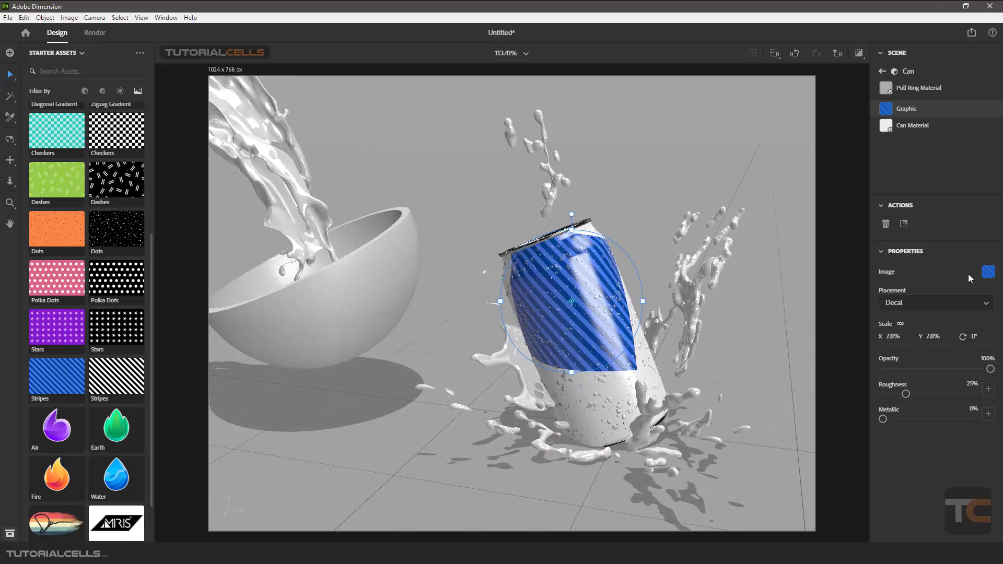
- Set the placement of the can's Stripes graphic to Fill
click(987, 271)
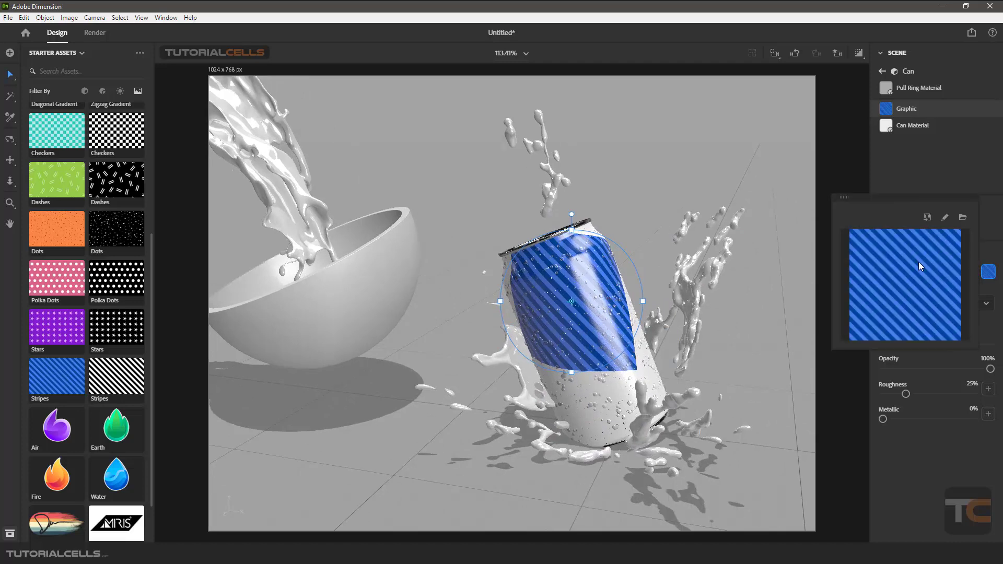
click(904, 168)
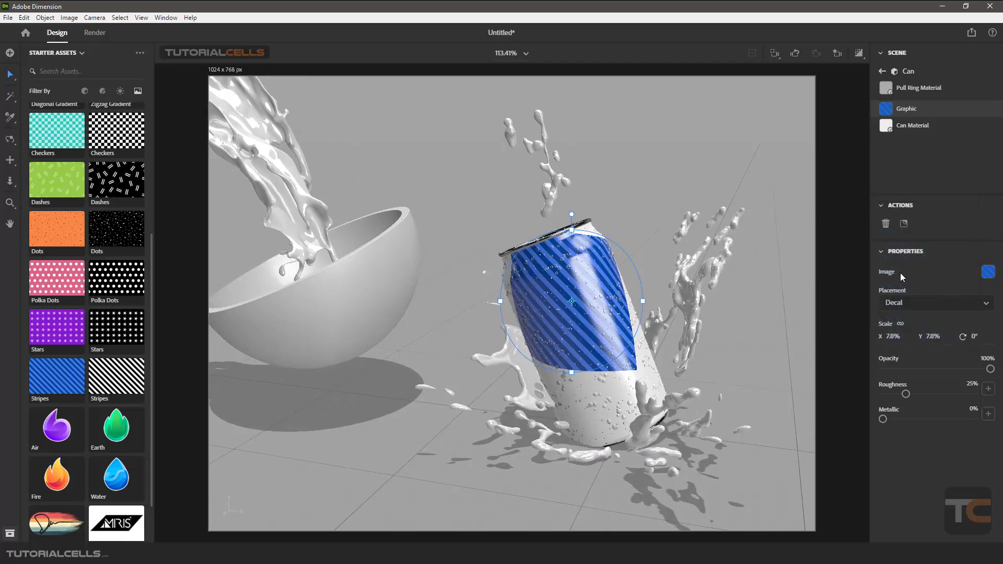
click(907, 305)
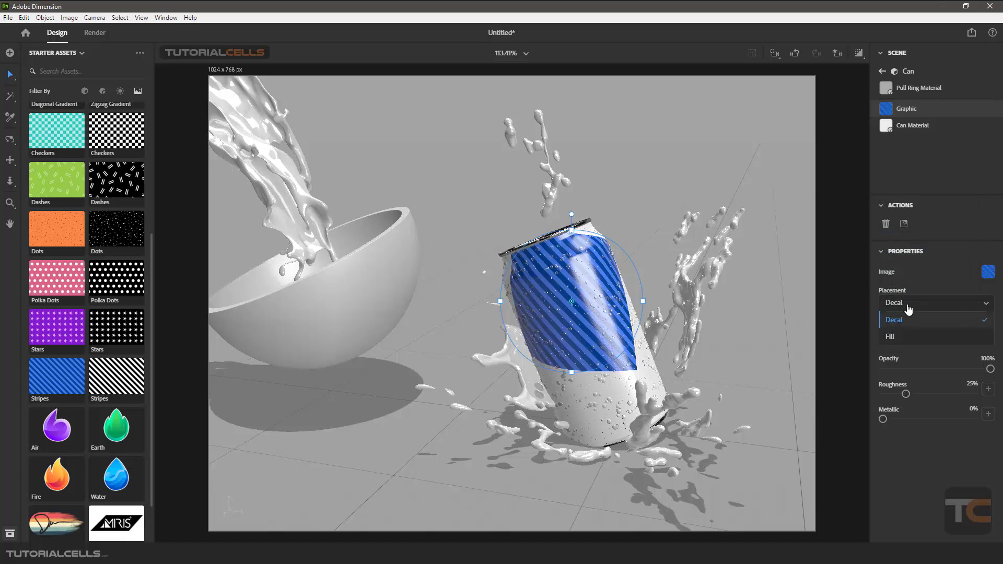
click(894, 335)
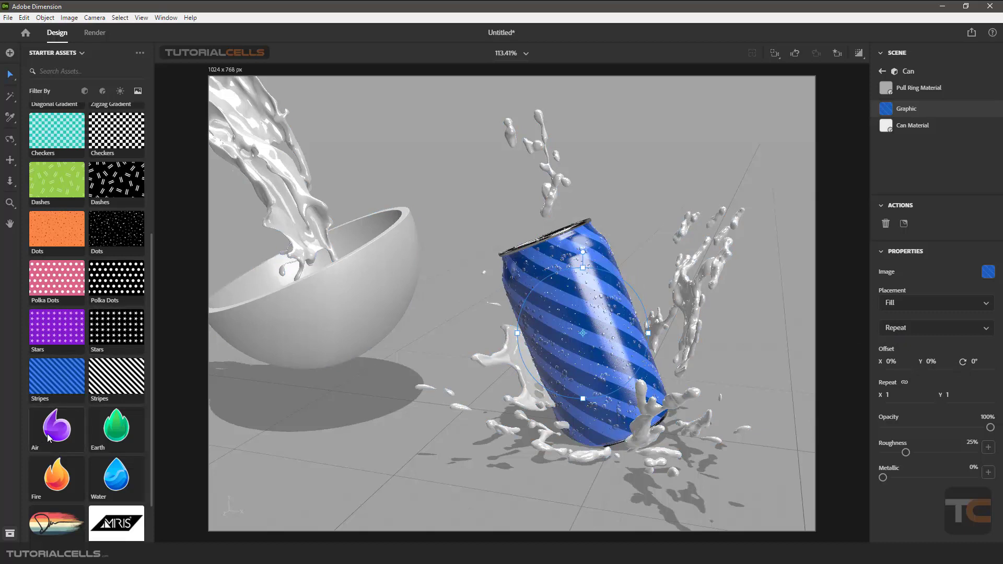
- Place the purple Air image on the outside of the bowl as a decal scaled to 6.7%
drag(47, 434, 310, 320)
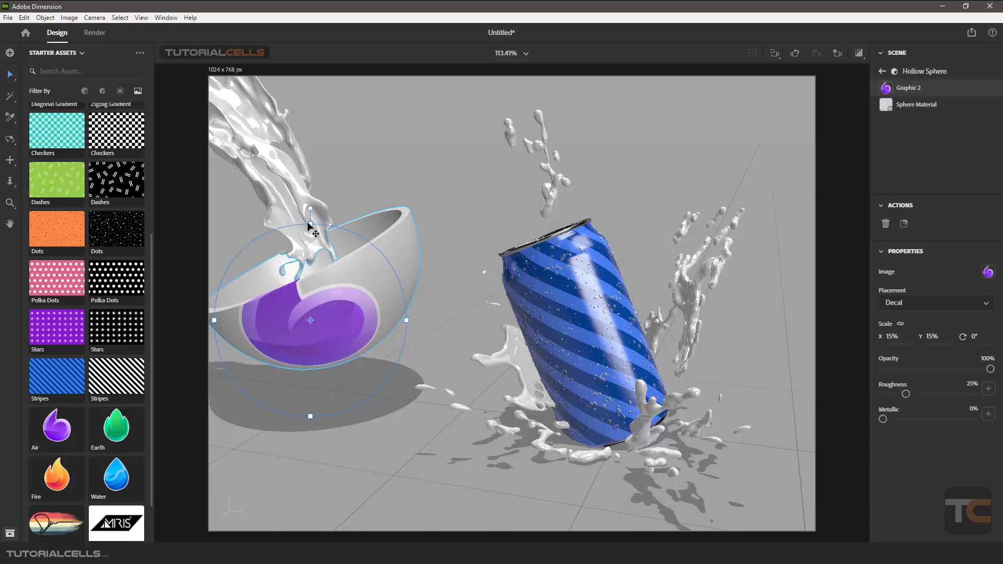
drag(310, 223, 321, 285)
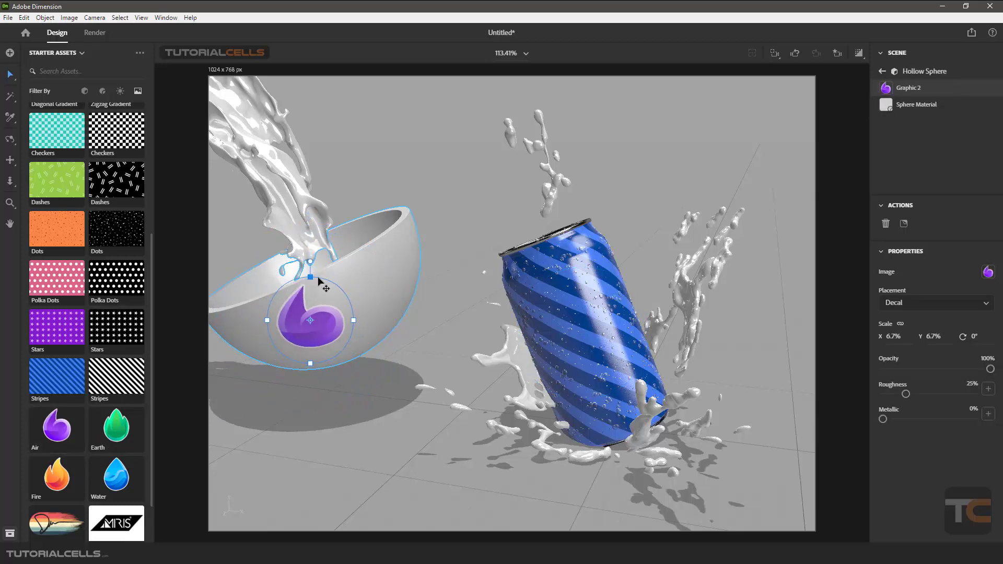
drag(322, 325, 325, 328)
mouse_move(468, 399)
right_down()
mouse_move(529, 381)
mouse_move(517, 397)
mouse_move(475, 395)
right_up()
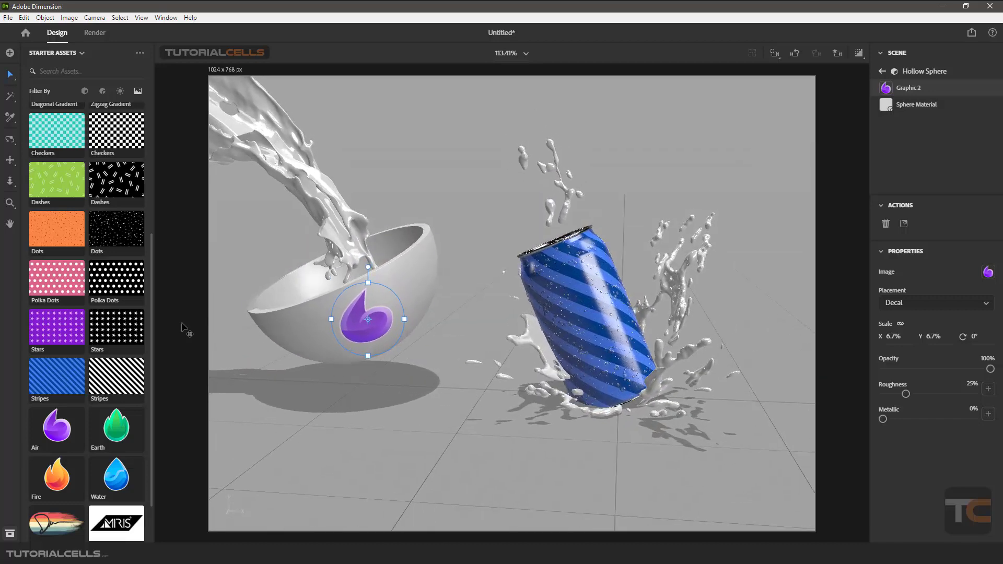
- Cover the bowl with the purple Stars image as a Fill repeated 3.2 times, layered beneath the Air decal
drag(59, 326, 293, 319)
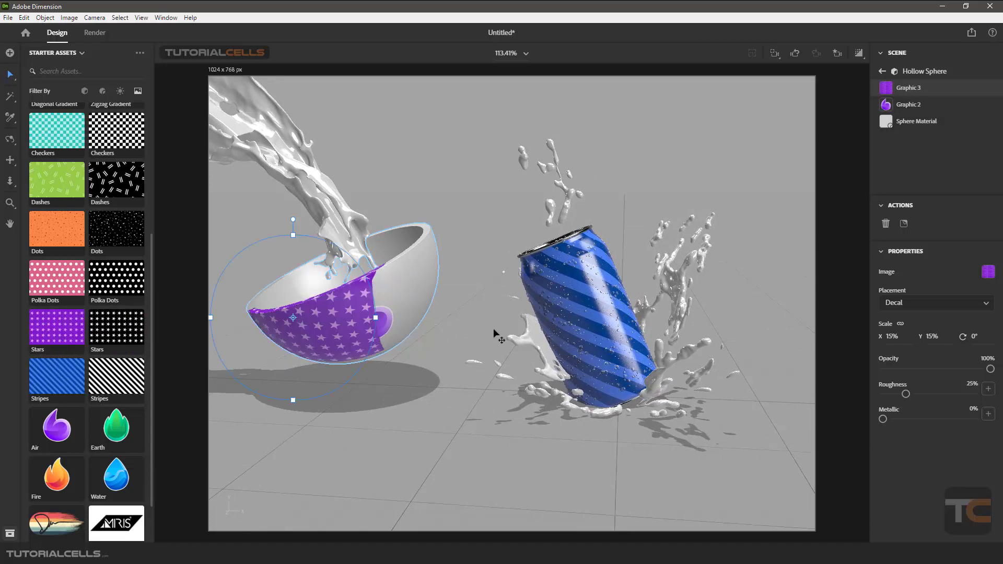
click(898, 305)
click(899, 331)
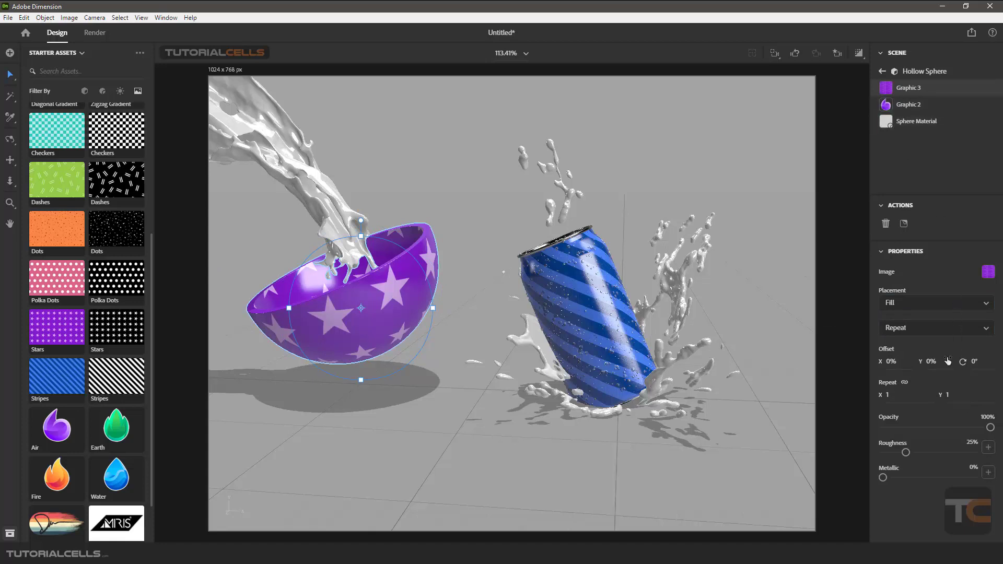
drag(889, 395, 847, 177)
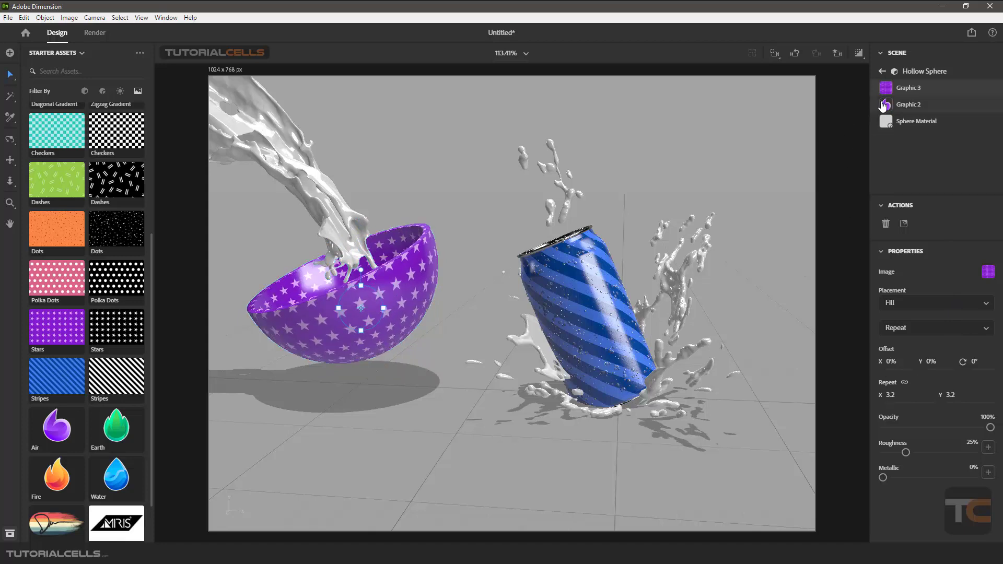
drag(891, 92, 907, 104)
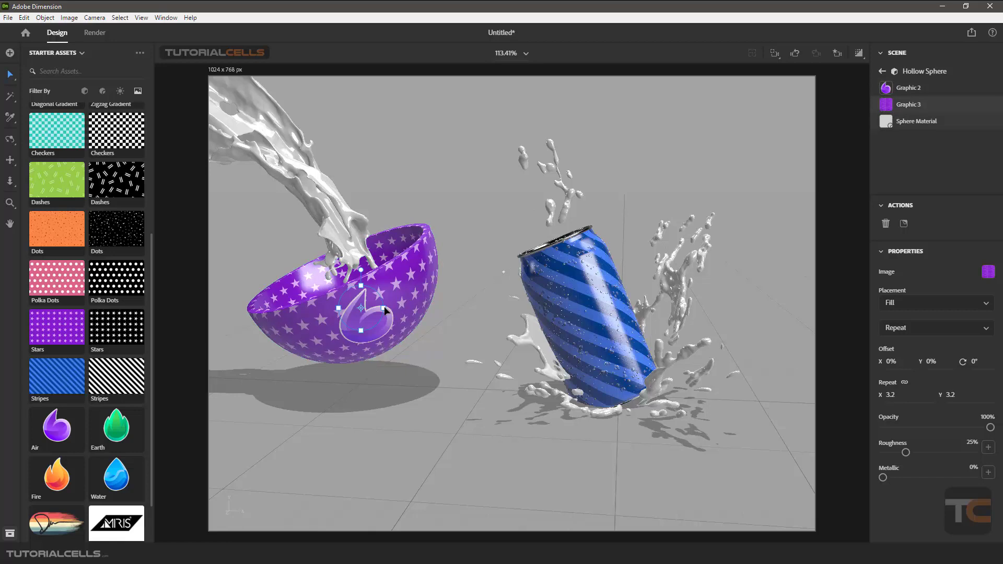
- Apply the Water material to the splash around the can and the Beer material to the splash above the bowl
middle_drag(364, 320, 491, 355)
click(102, 92)
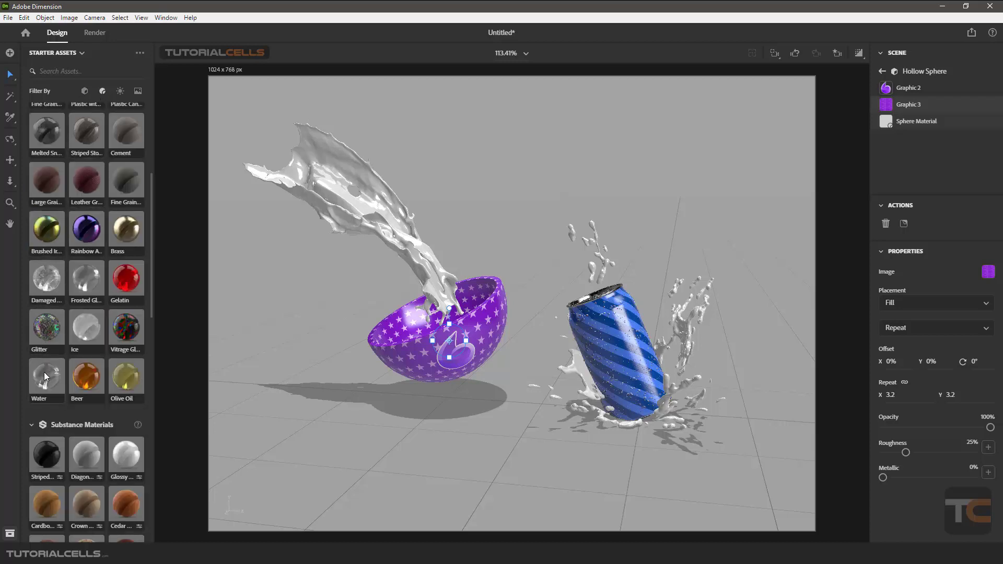
drag(46, 376, 702, 314)
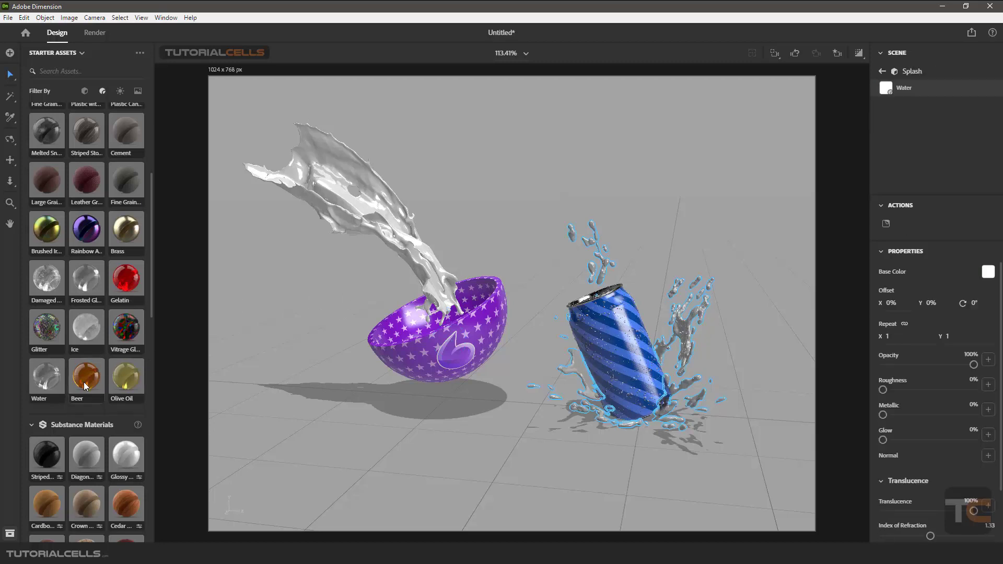
drag(85, 385, 345, 219)
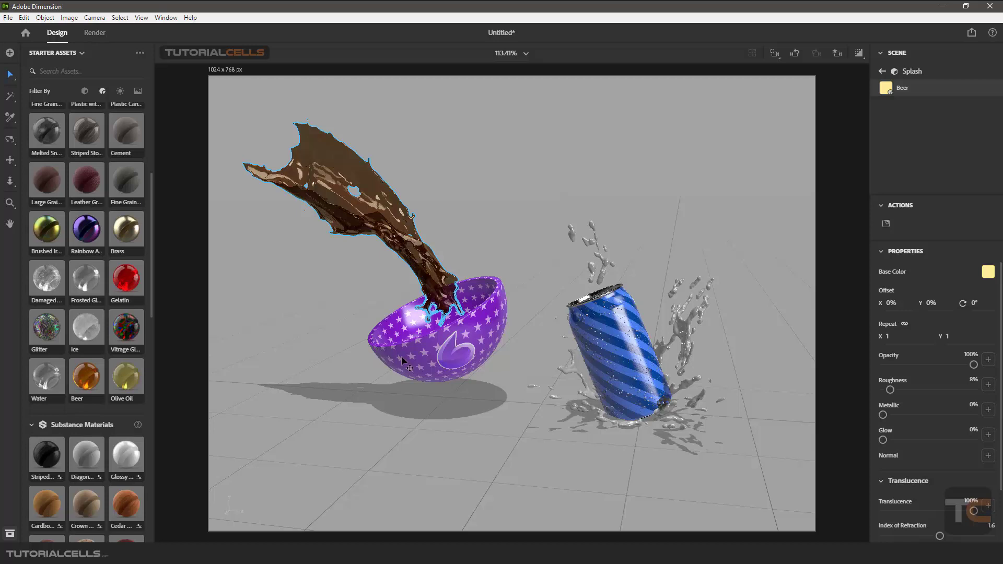
- Set the starter image Table showing the café interior with a wooden tabletop as the scene's background
click(138, 92)
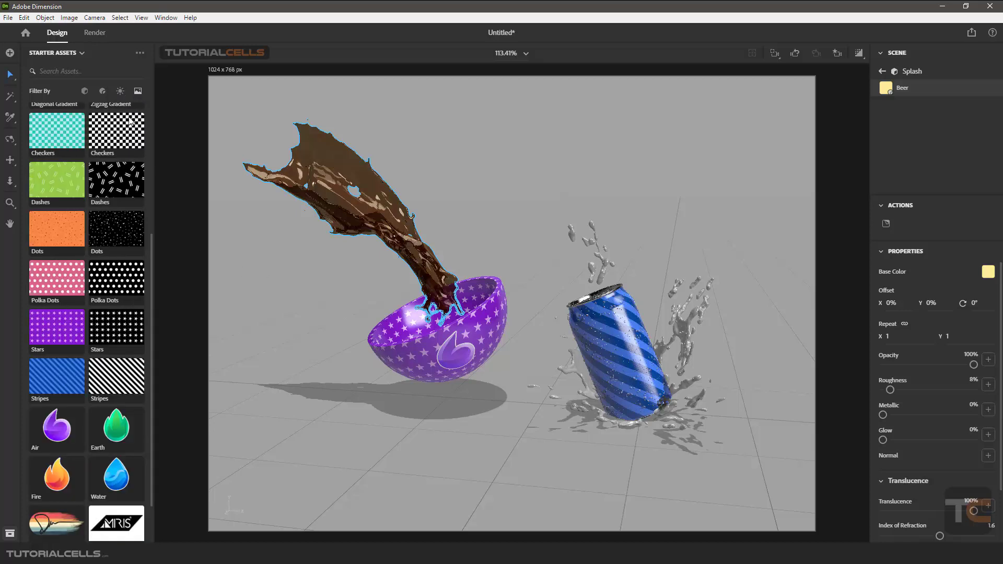
scroll(125, 319, up, 4)
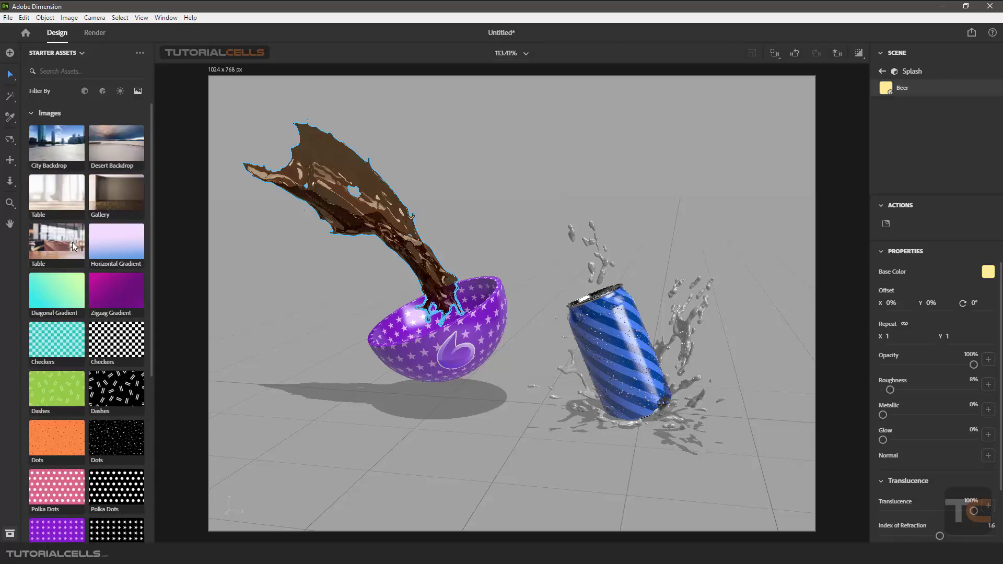
drag(72, 242, 391, 324)
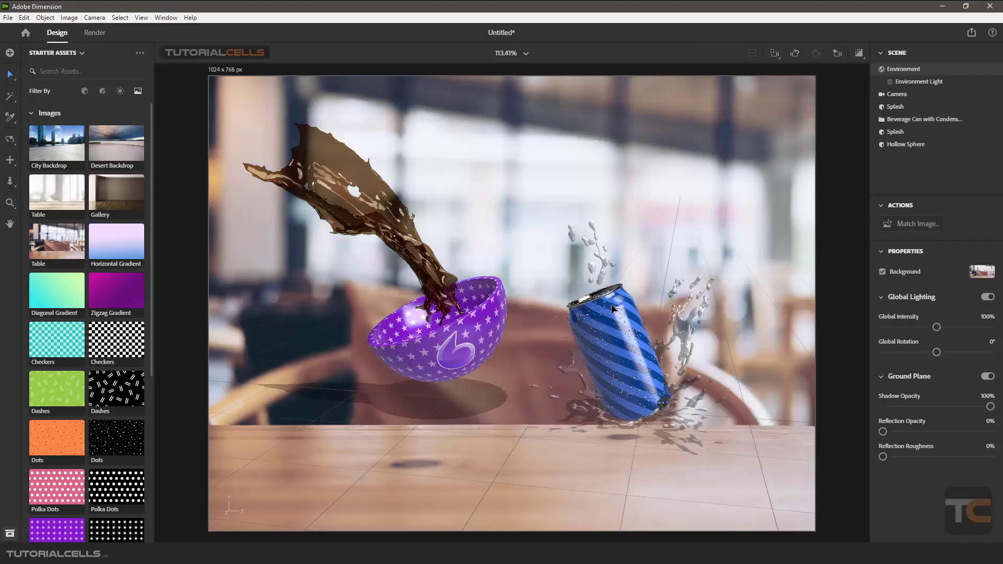
- Match the scene to the background image, resizing the canvas to Image Aspect Ratio, creating Multiple Lights and matching the camera perspective
click(917, 230)
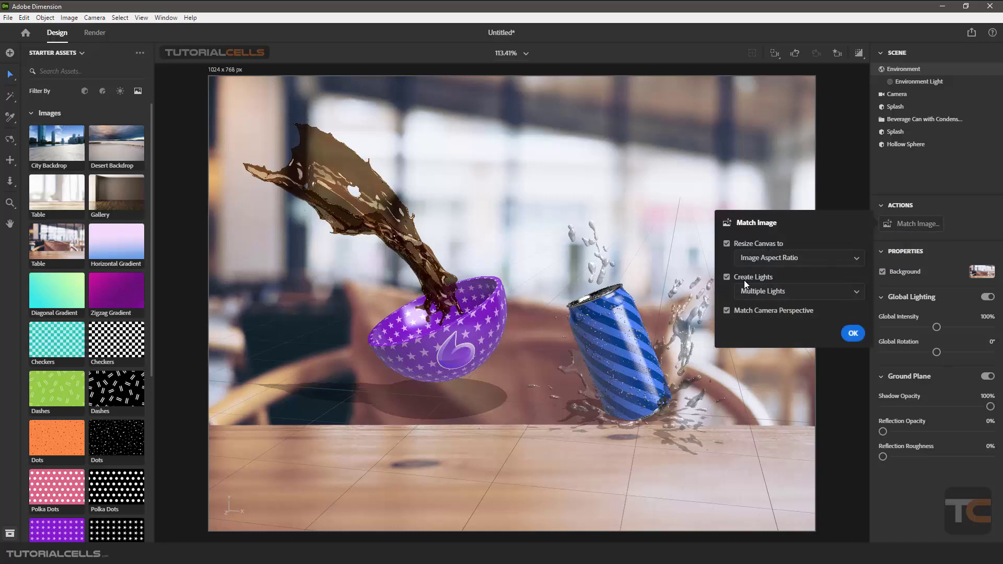
click(769, 299)
click(769, 298)
click(850, 334)
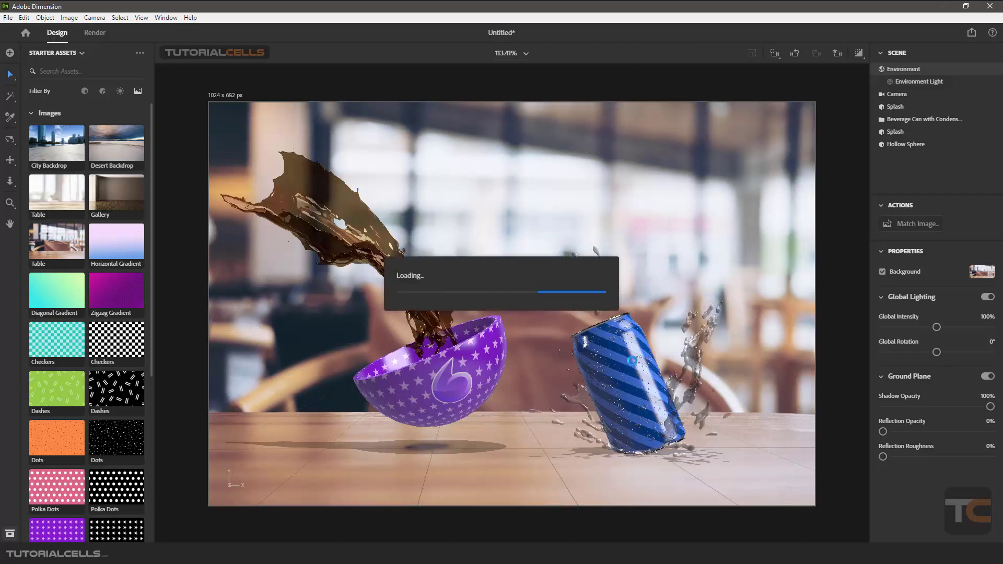
- Raise the striped can along its own axis to a Y position of about 1.1 cm and reframe the scene from a slightly higher angle
click(633, 393)
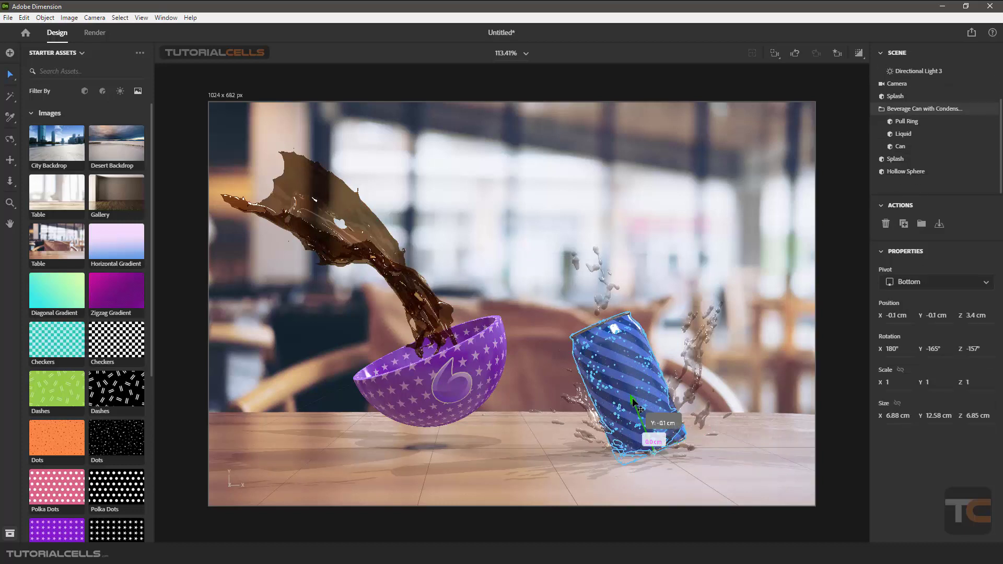
drag(628, 394, 634, 389)
right_drag(660, 388, 647, 411)
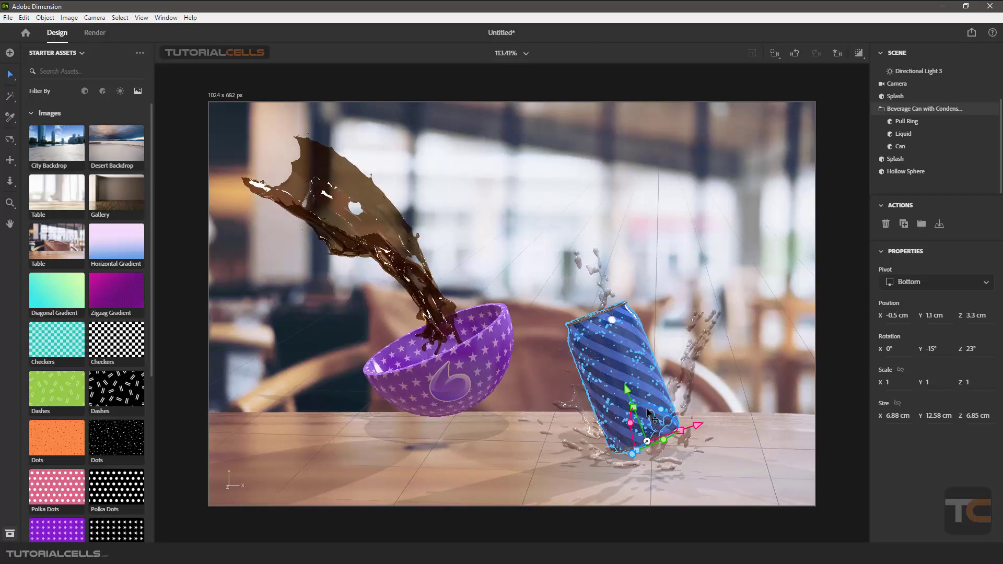
- Render the scene at Medium quality to a 16 Bits/Channel PSD and dismiss the learning tip
click(95, 33)
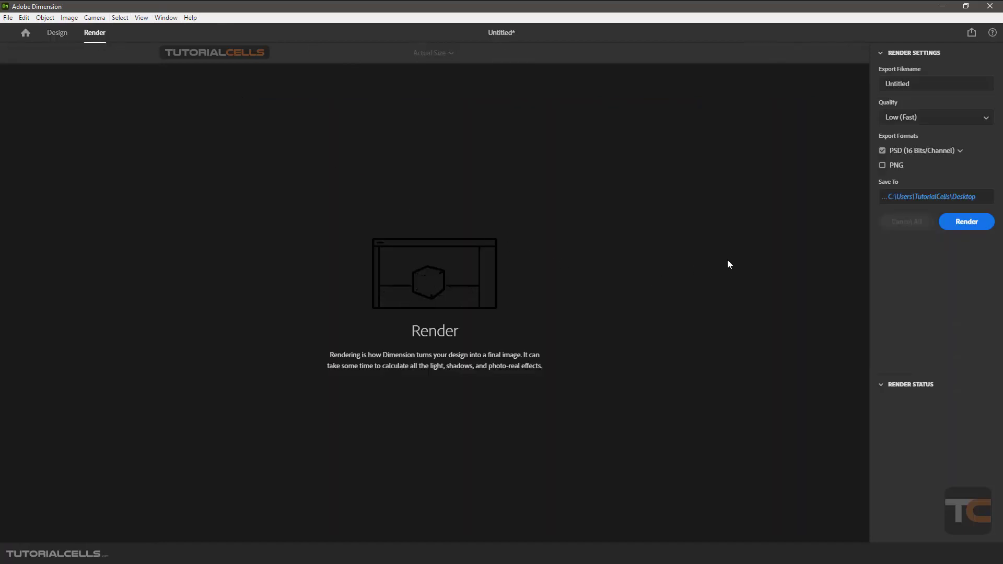
click(923, 82)
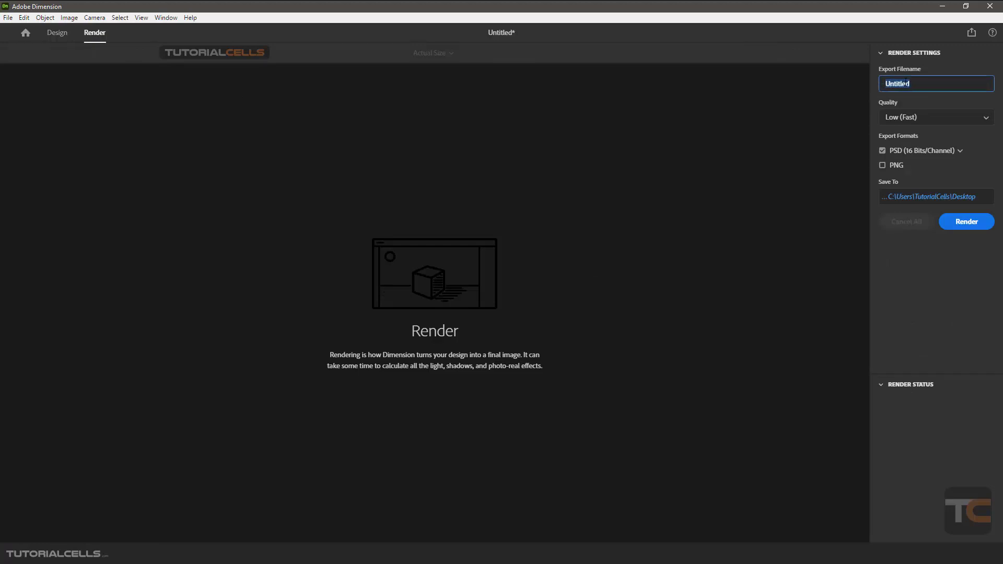
click(926, 122)
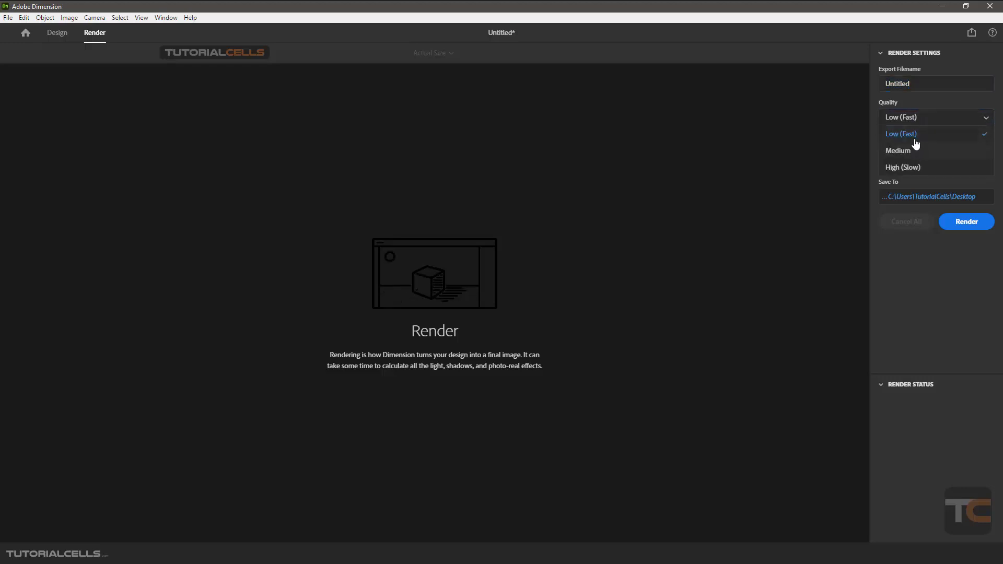
click(911, 152)
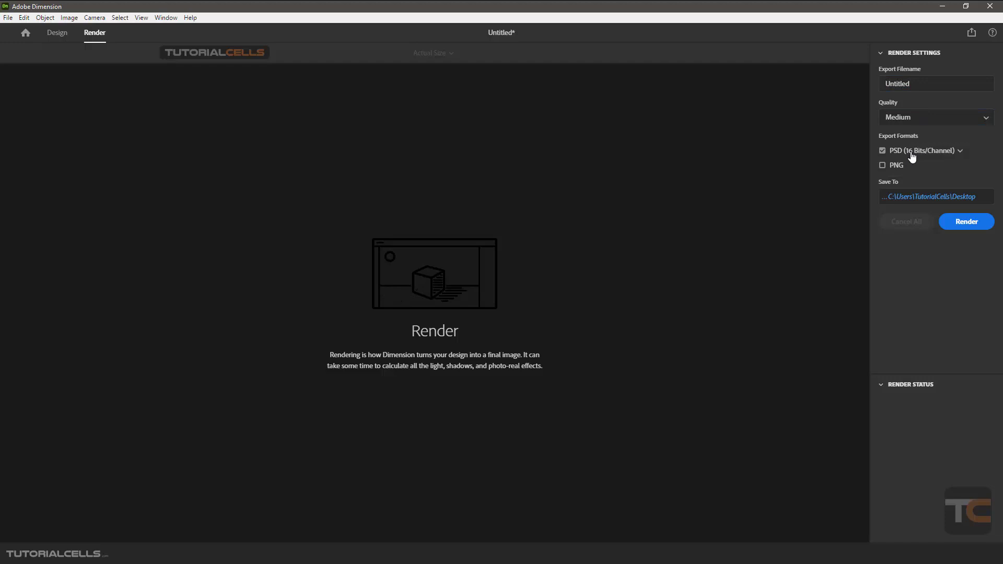
click(928, 123)
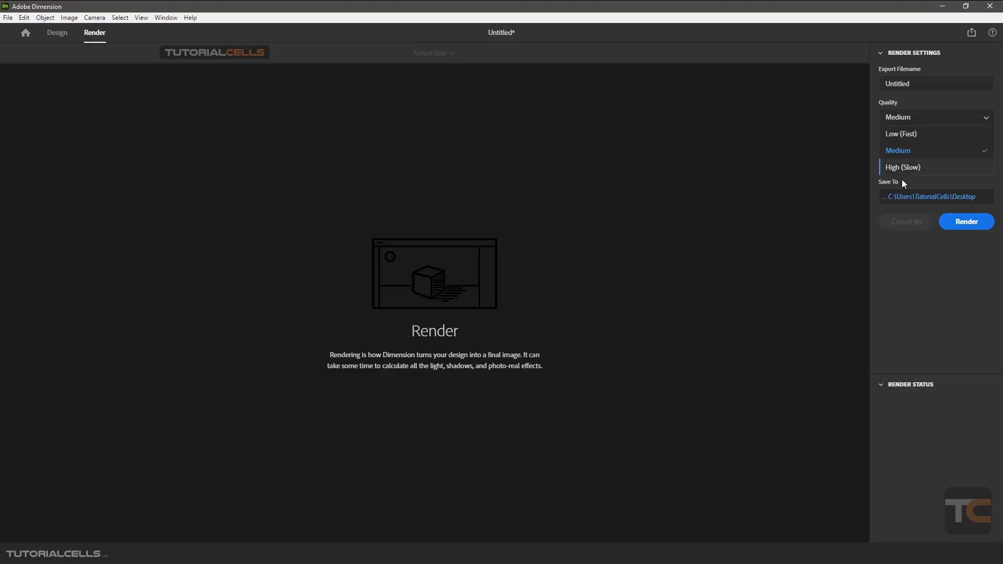
click(911, 271)
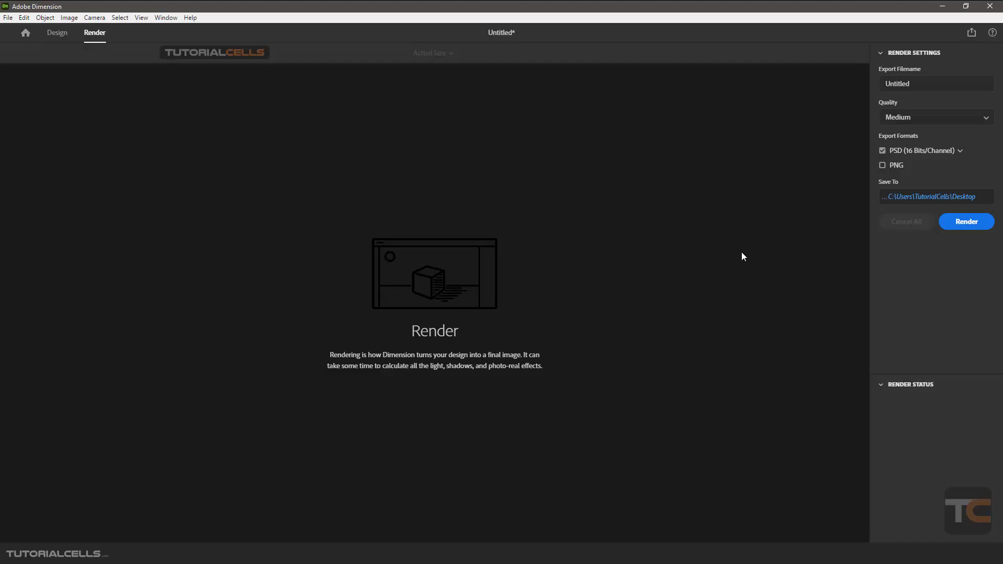
click(956, 224)
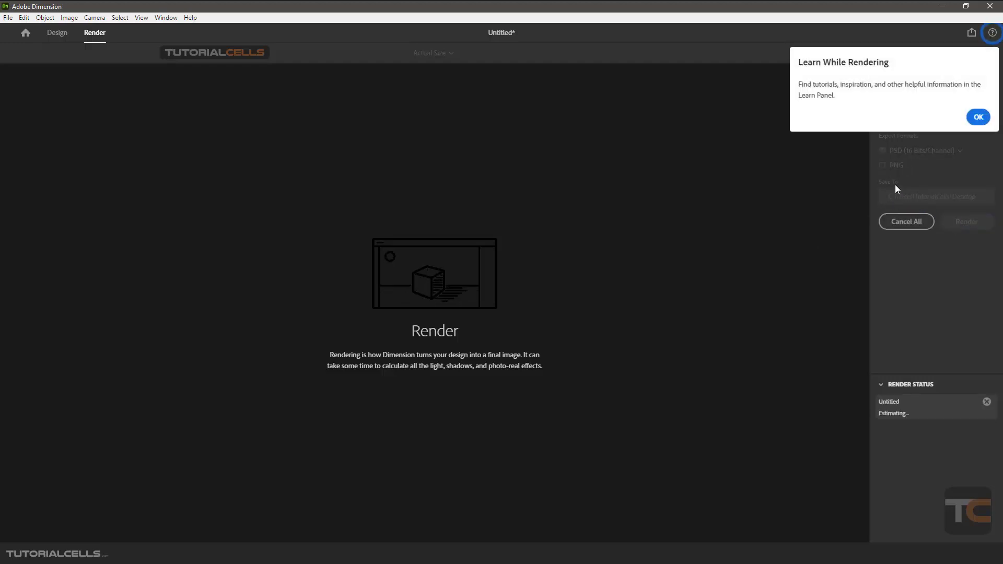
click(977, 117)
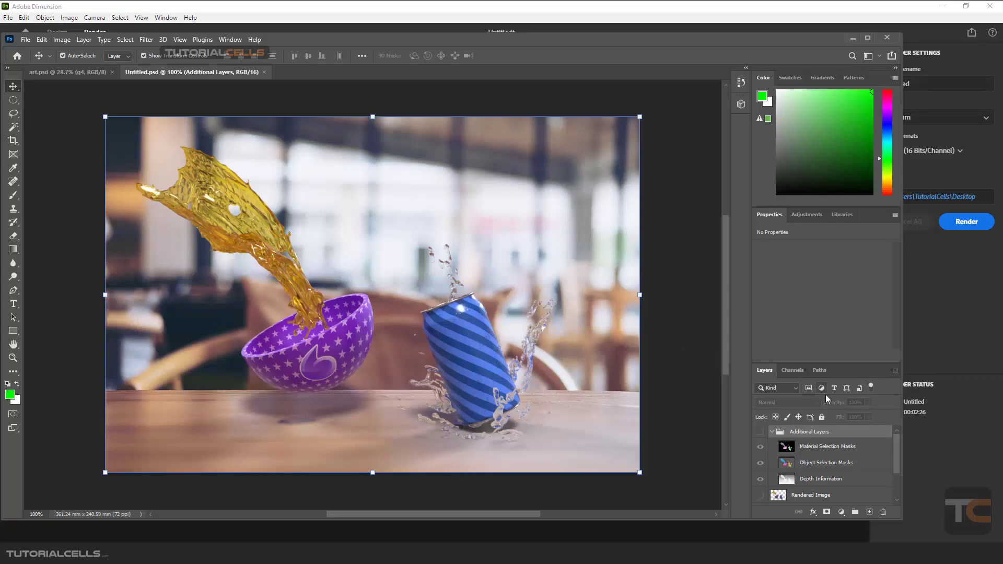
- Switch to the rendered PSD in Photoshop and examine it with the Background Color and Background Image layers hidden and shown
drag(897, 438, 896, 465)
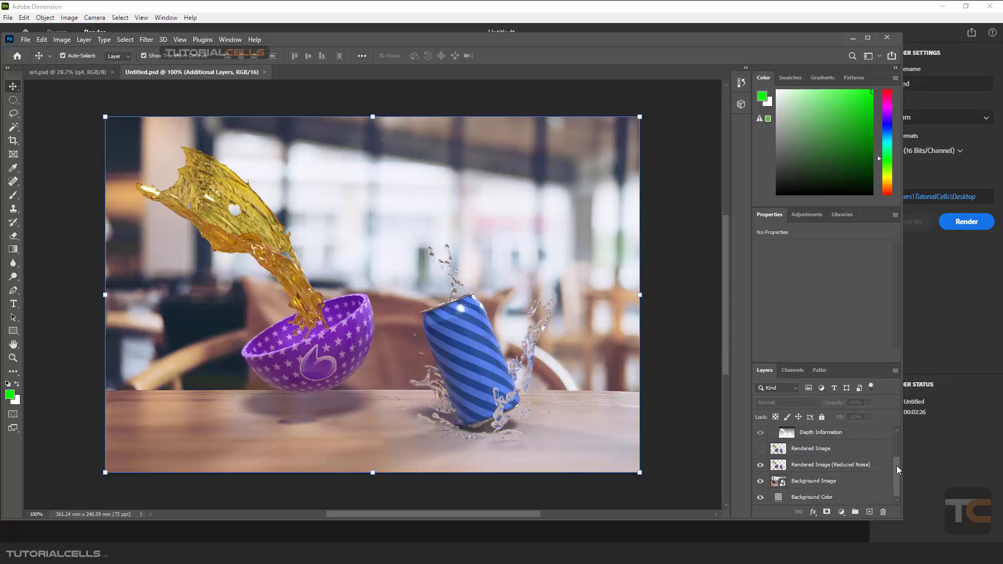
click(760, 496)
click(760, 497)
click(760, 480)
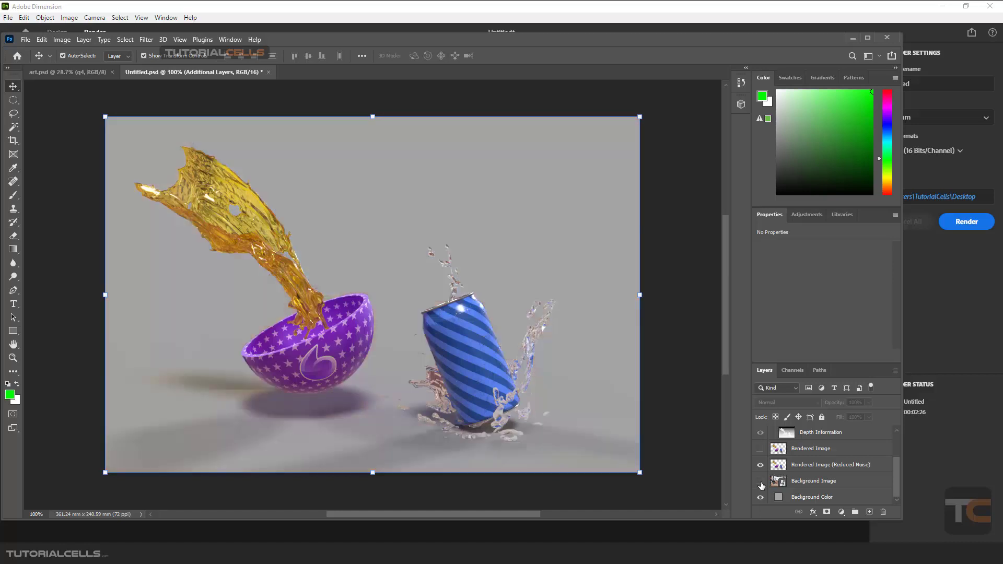
click(760, 480)
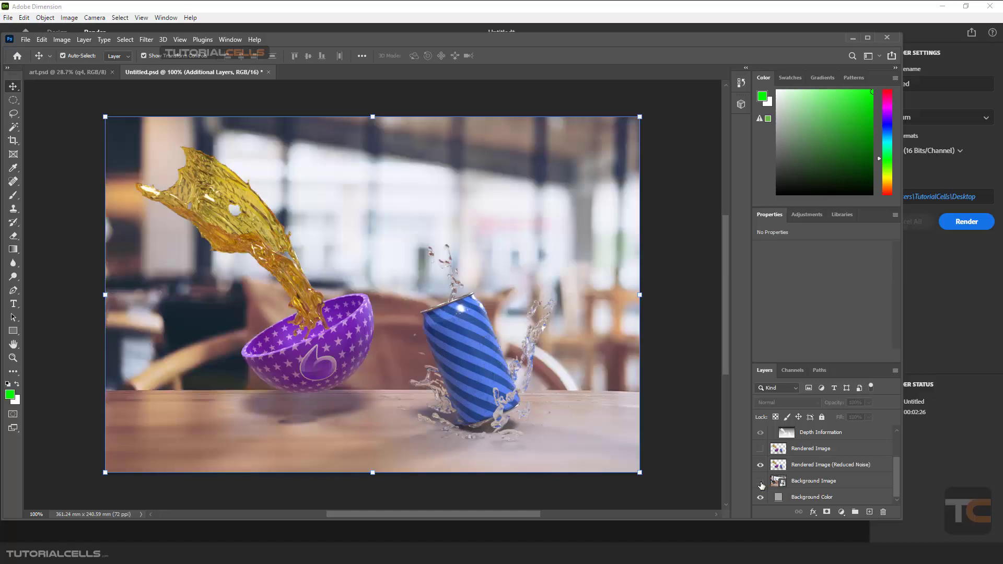
click(760, 481)
click(760, 480)
- Compare the Rendered Image (Reduced Noise) layer with the Rendered Image layer by hiding and showing each one
click(760, 465)
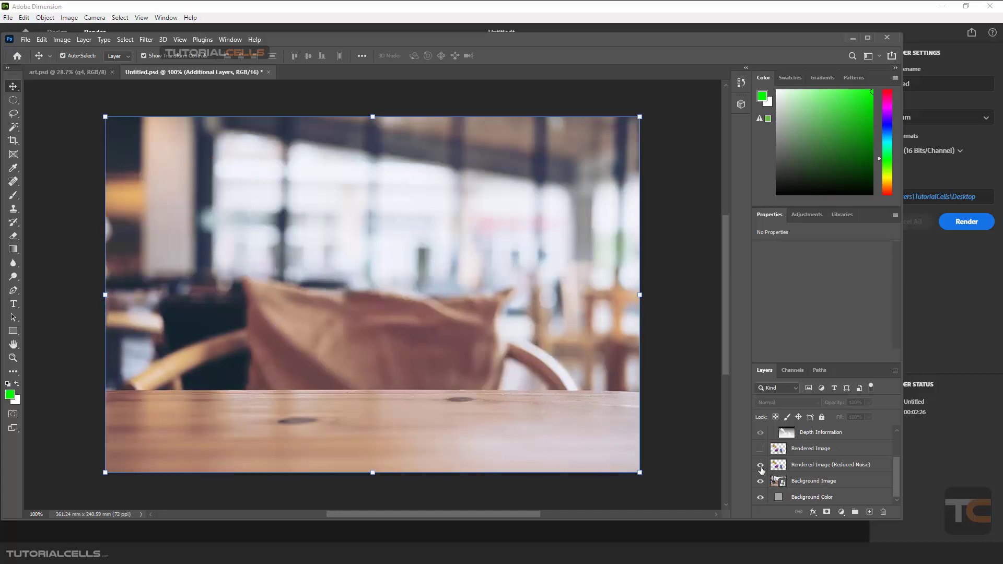
click(760, 464)
click(760, 464)
click(760, 465)
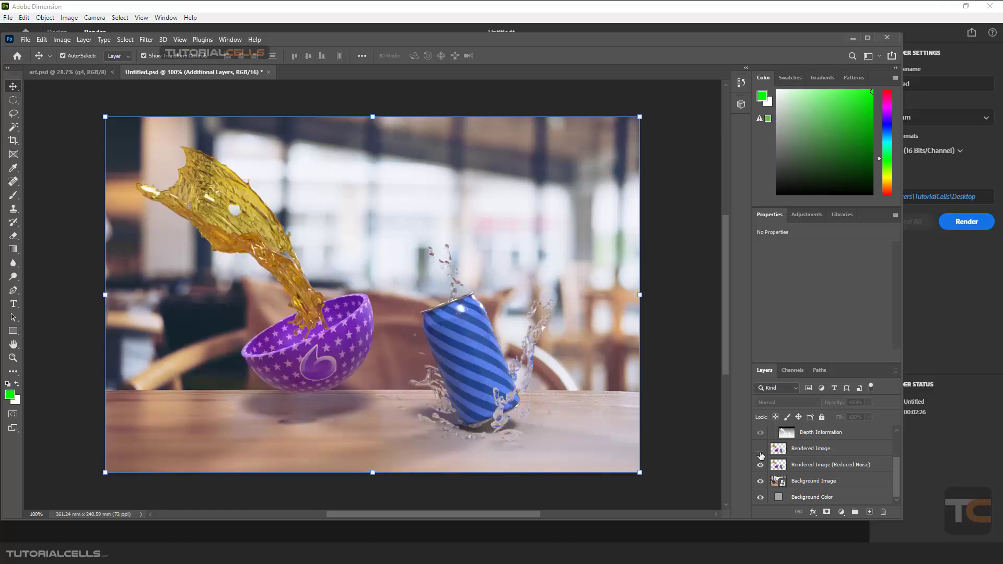
click(760, 451)
click(761, 450)
click(761, 450)
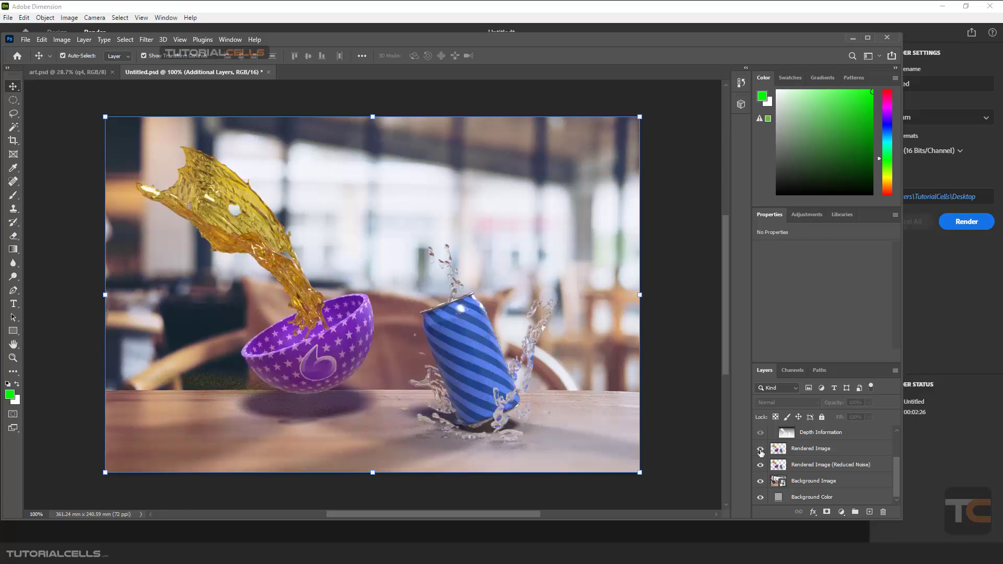
click(761, 450)
click(760, 450)
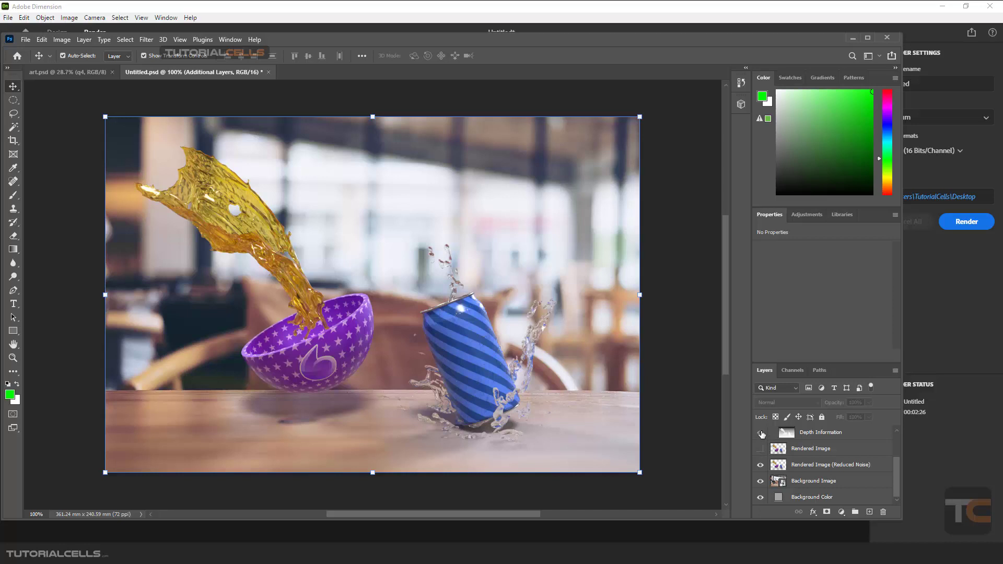
- Show the Additional Layers group and examine its Depth Information, Object Selection Masks and Material Selection Masks layers
click(760, 433)
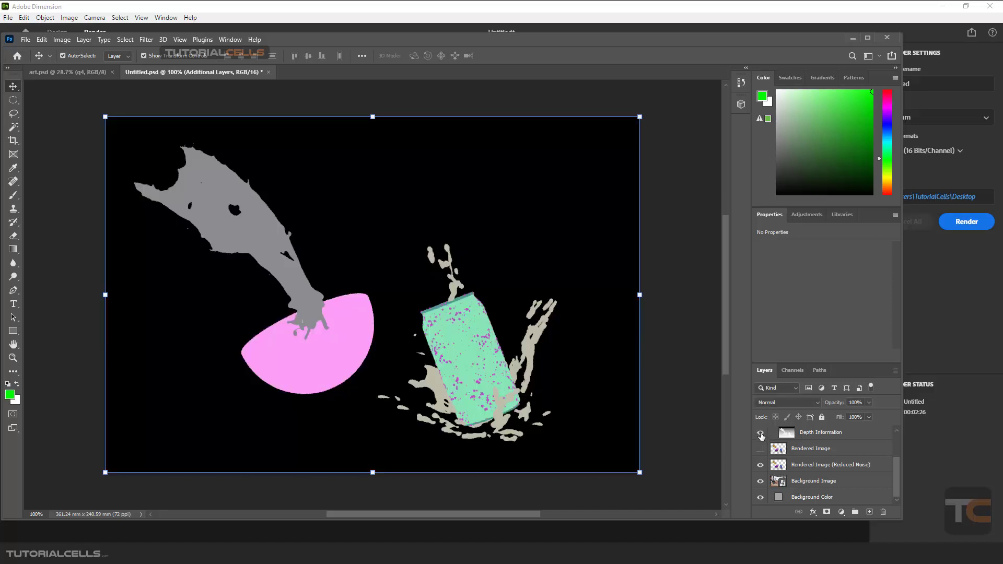
drag(895, 464, 895, 438)
click(760, 462)
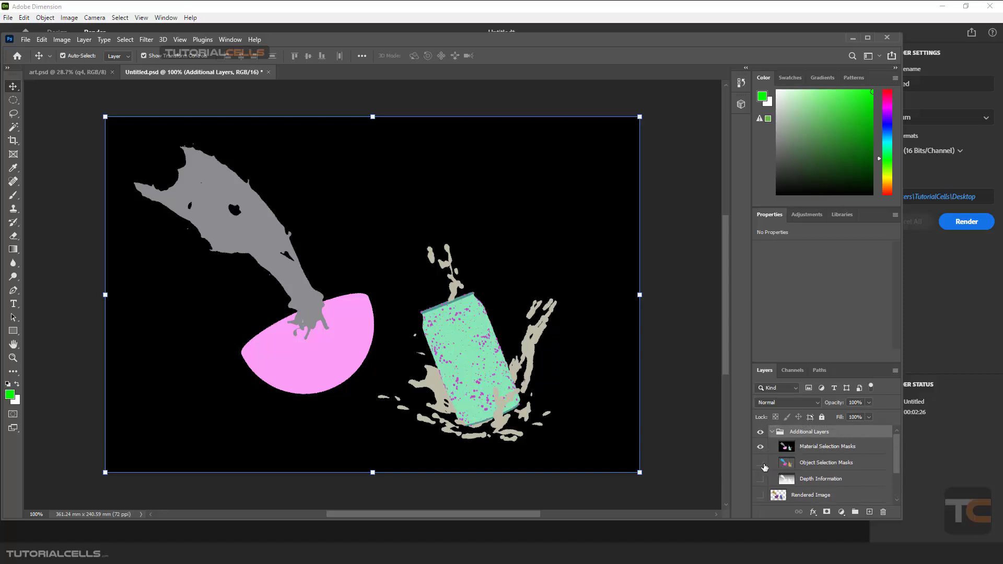
click(761, 463)
click(761, 447)
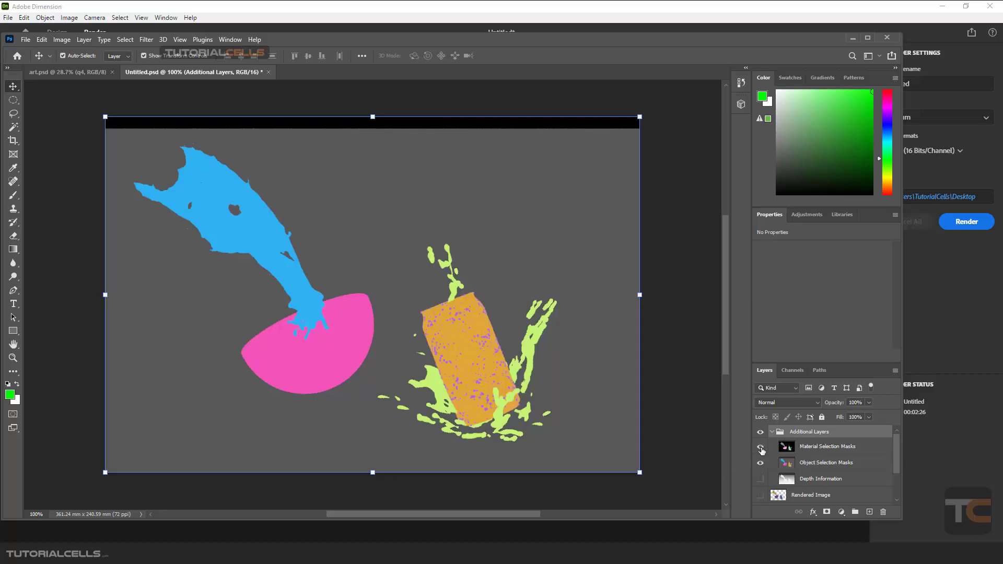
click(761, 447)
scroll(761, 454, down, 1)
scroll(762, 472, up, 1)
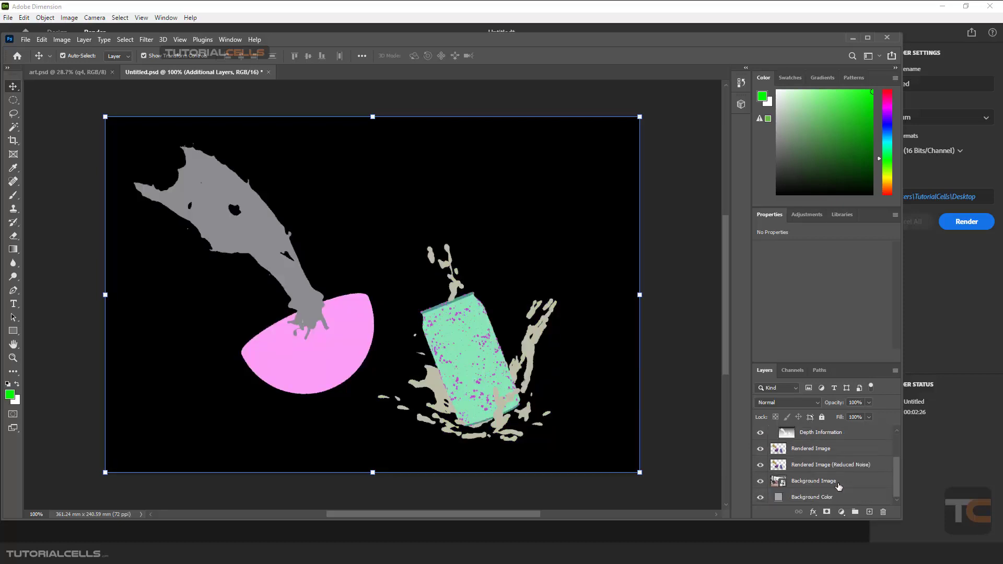
scroll(799, 463, up, 1)
scroll(798, 463, down, 3)
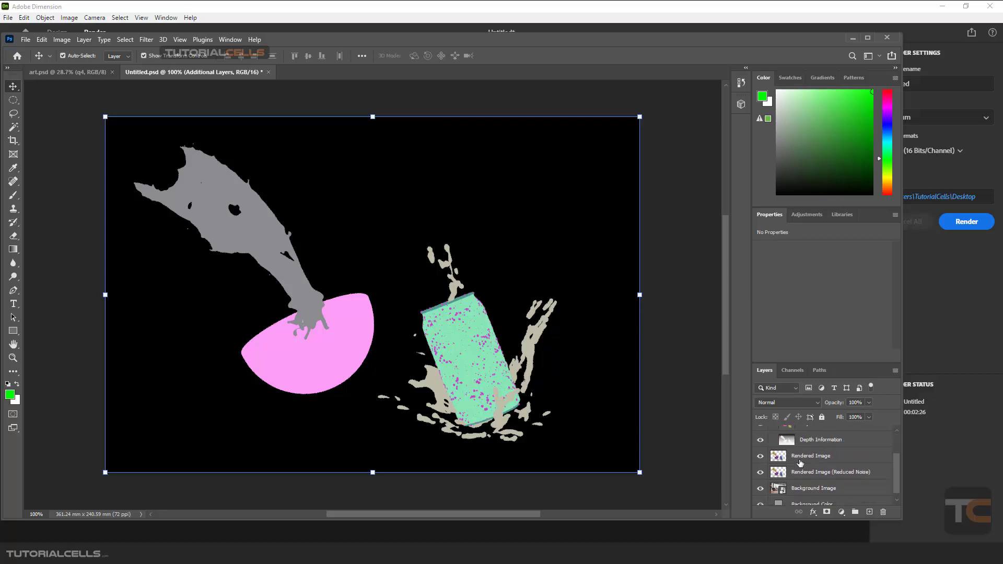